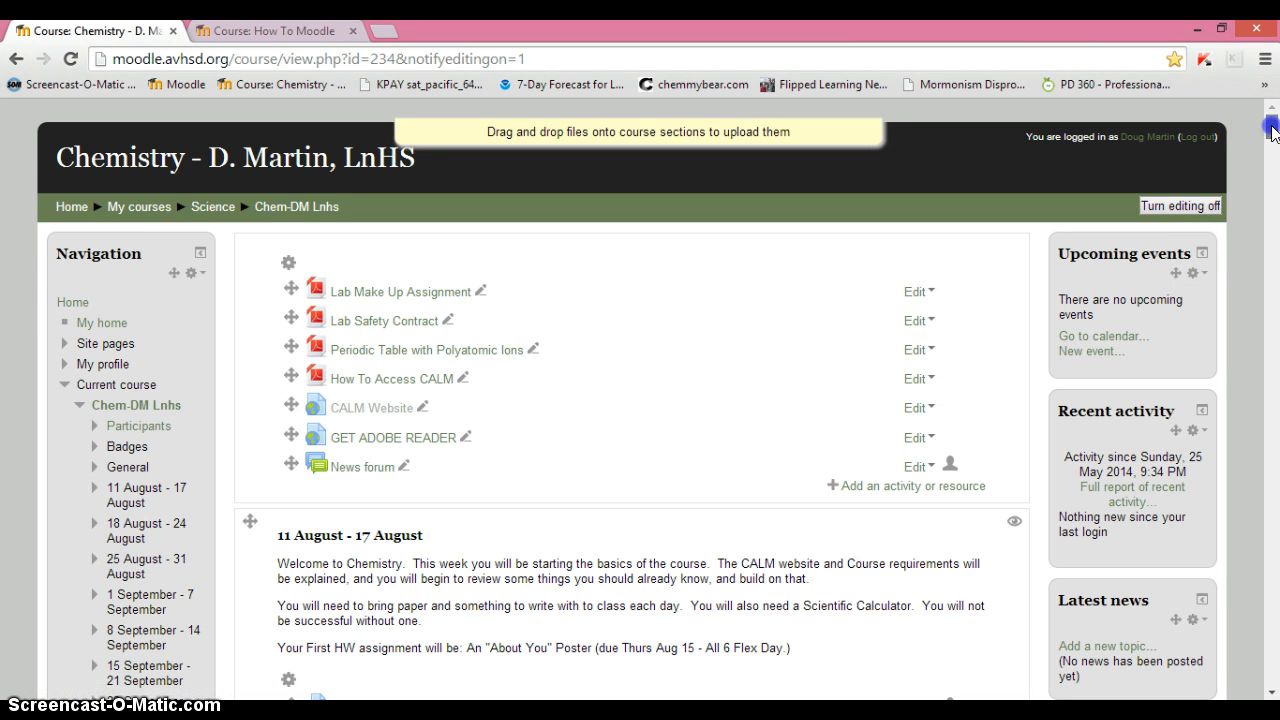
Start adding a File resource to the 25 May - 31 May section of the Chemistry course
left_click_drag(1273, 133, 1266, 698)
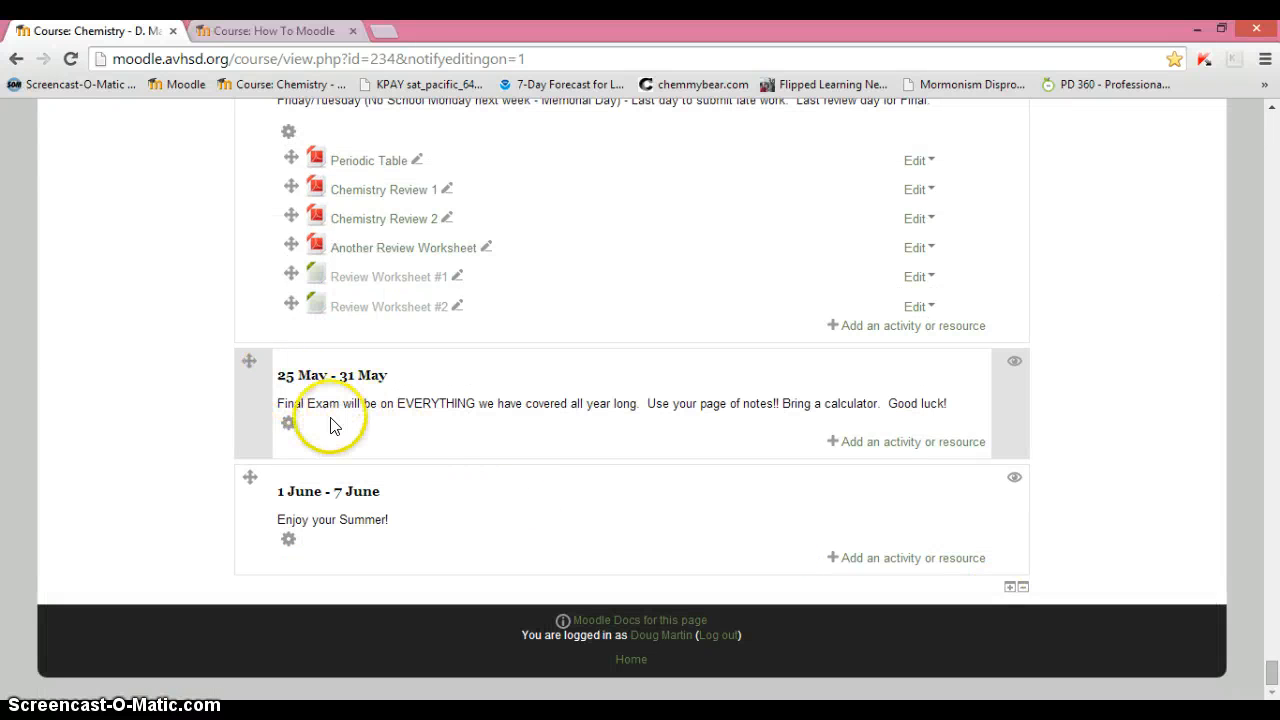
left_click(904, 445)
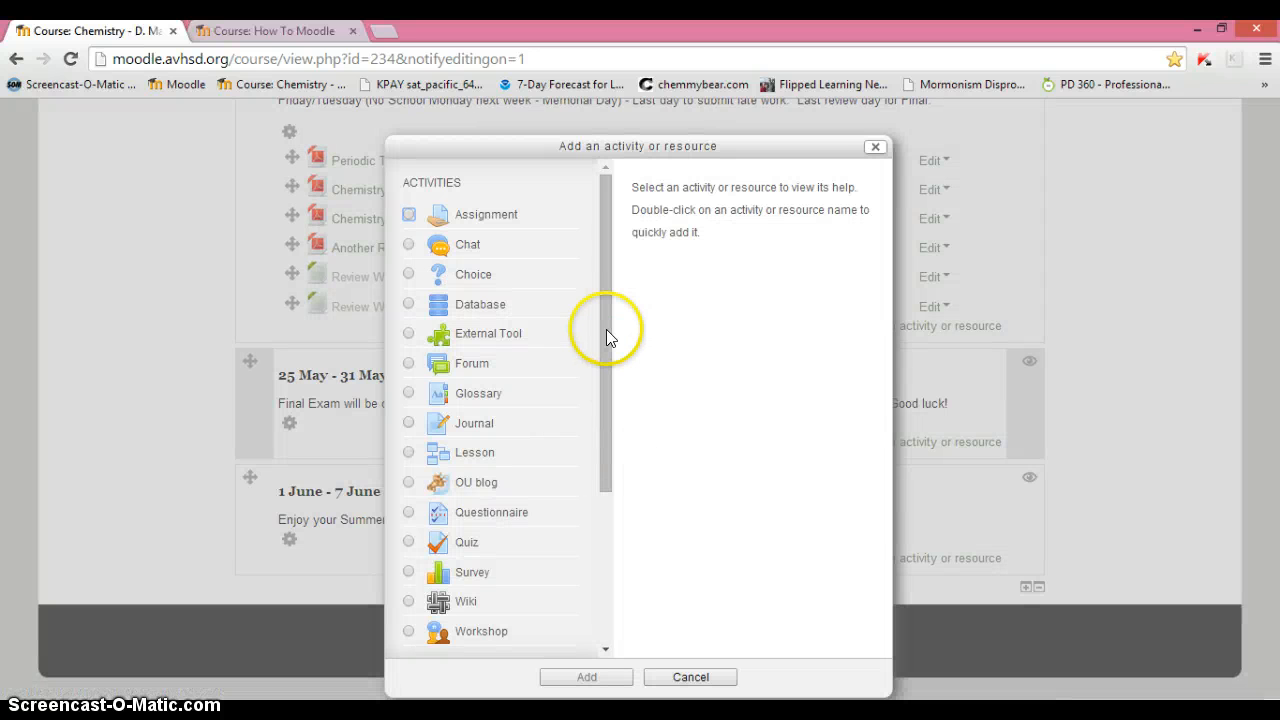
left_click_drag(603, 304, 612, 522)
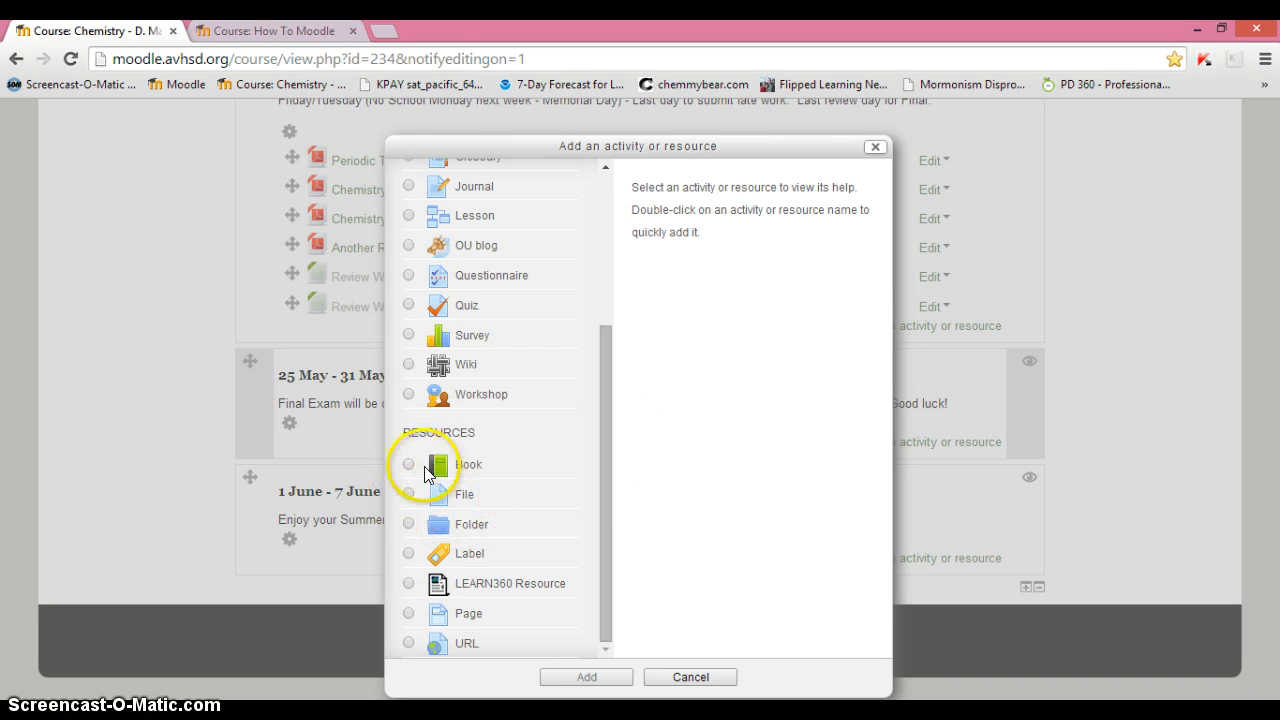
left_click(410, 496)
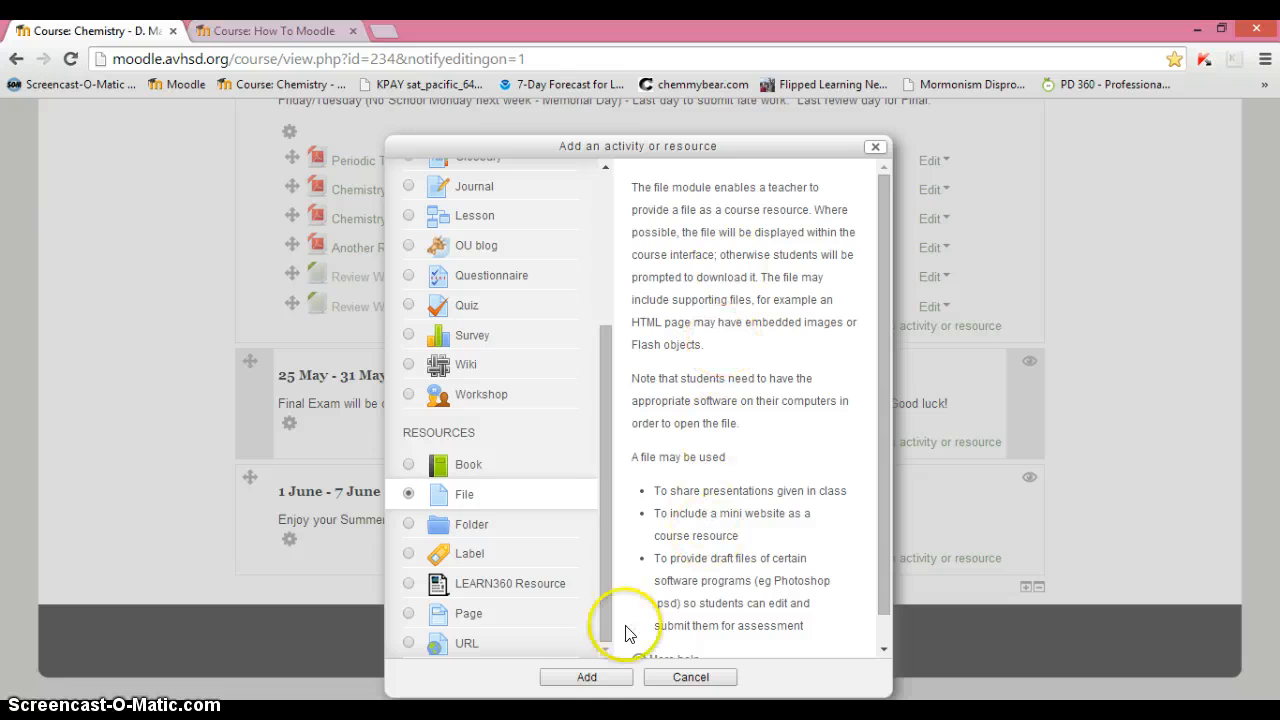
left_click(588, 680)
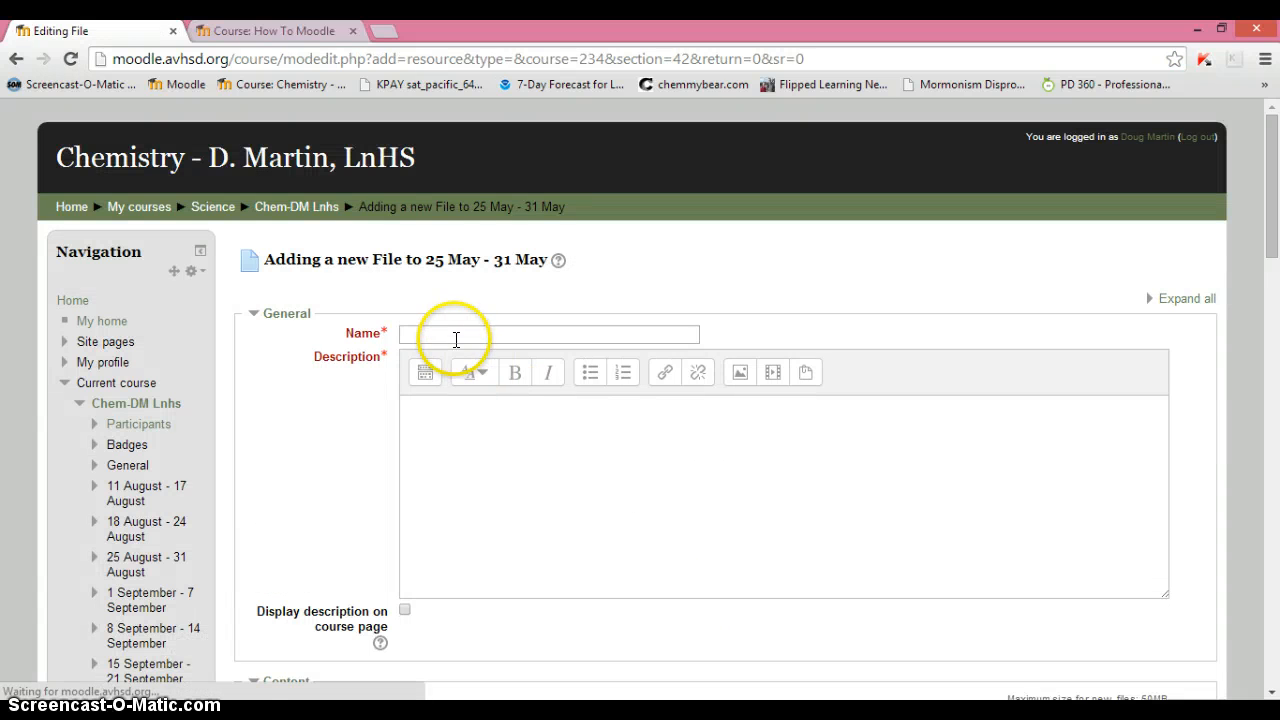
Name the new file resource Worksheet and enter Worksheet as its description
left_click(451, 333)
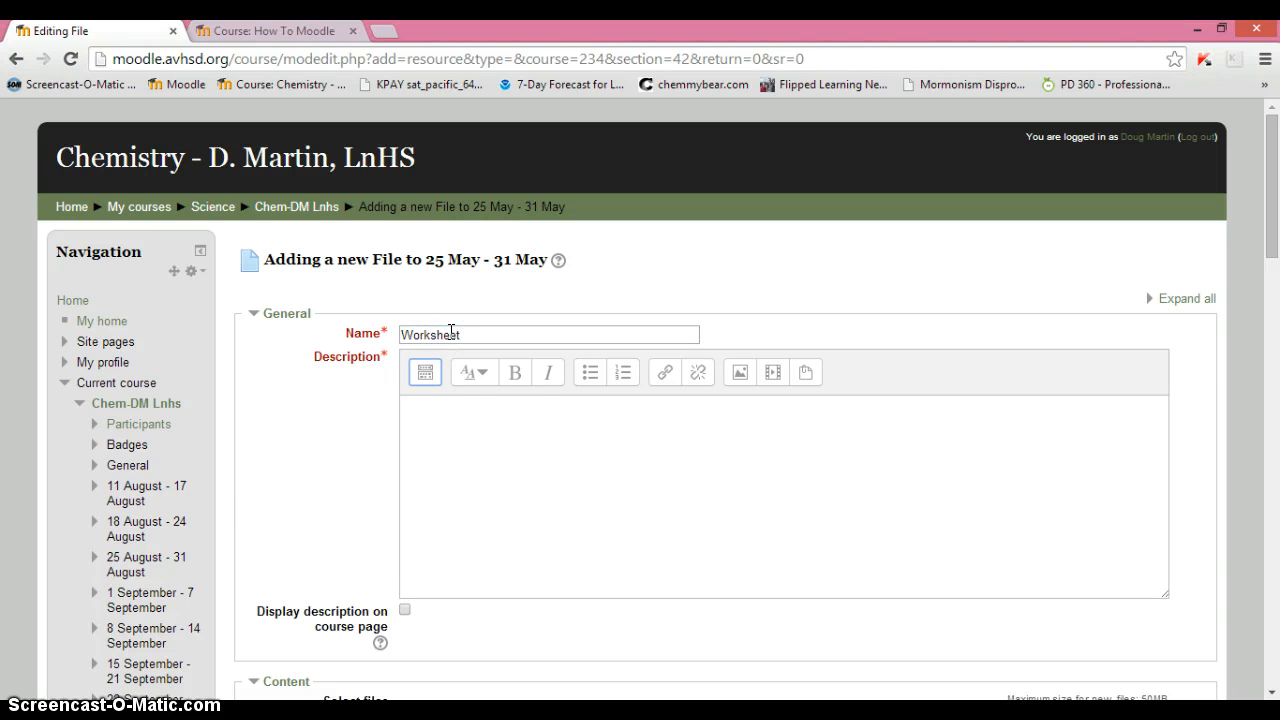
key("Tab")
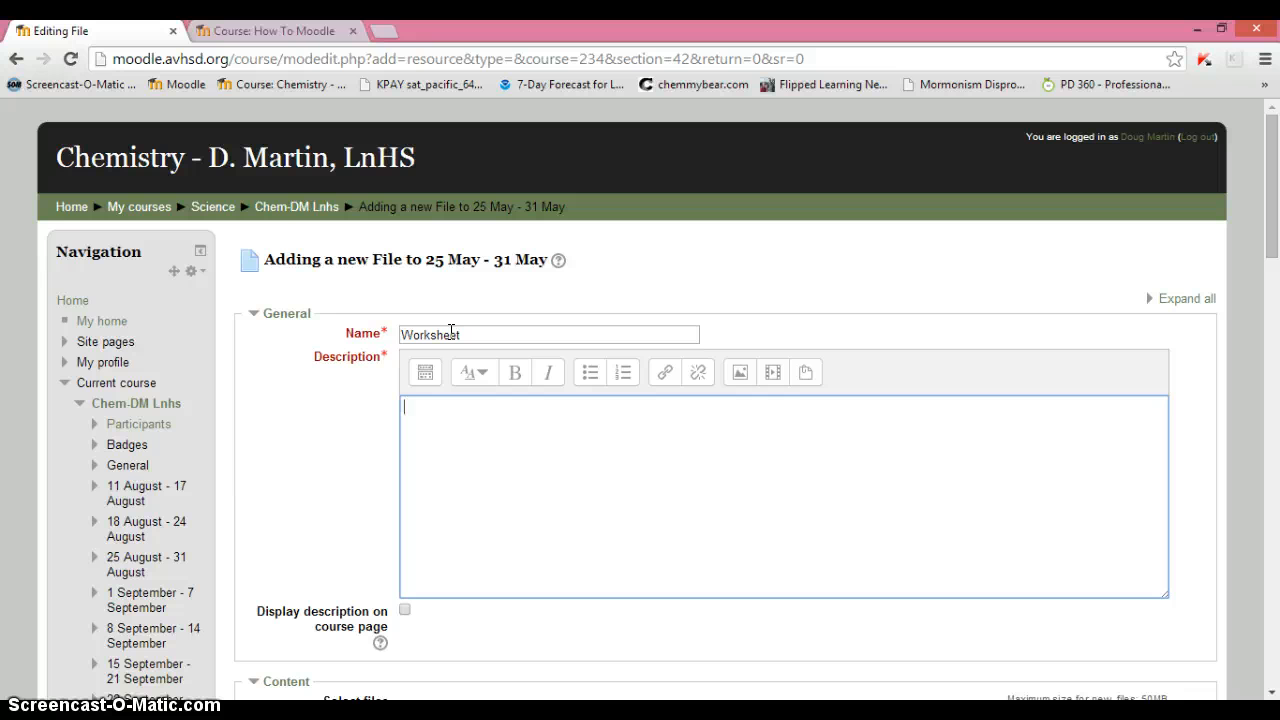
key("Tab")
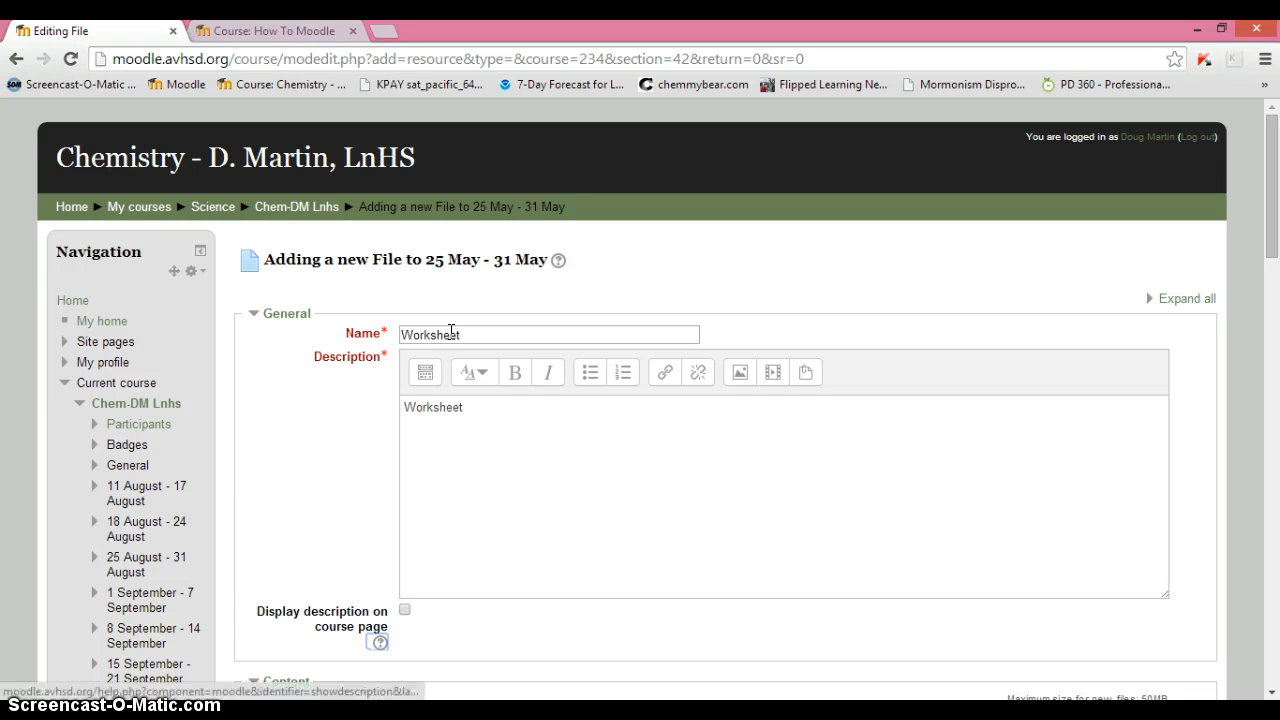
Choose the PDF pes_140 from Documents > Chemistry > 2013-2014 Resources as the attachment for the resource's content
scroll(772, 300, "down", 3)
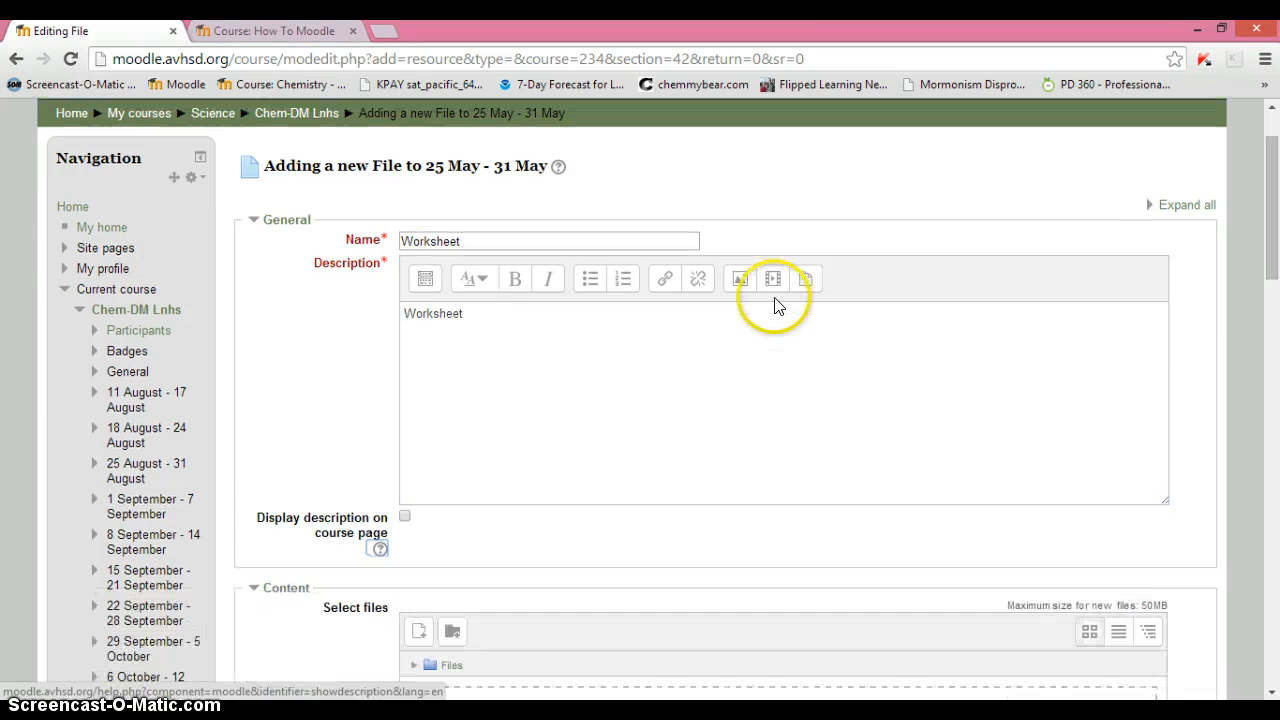
scroll(775, 300, "down", 1)
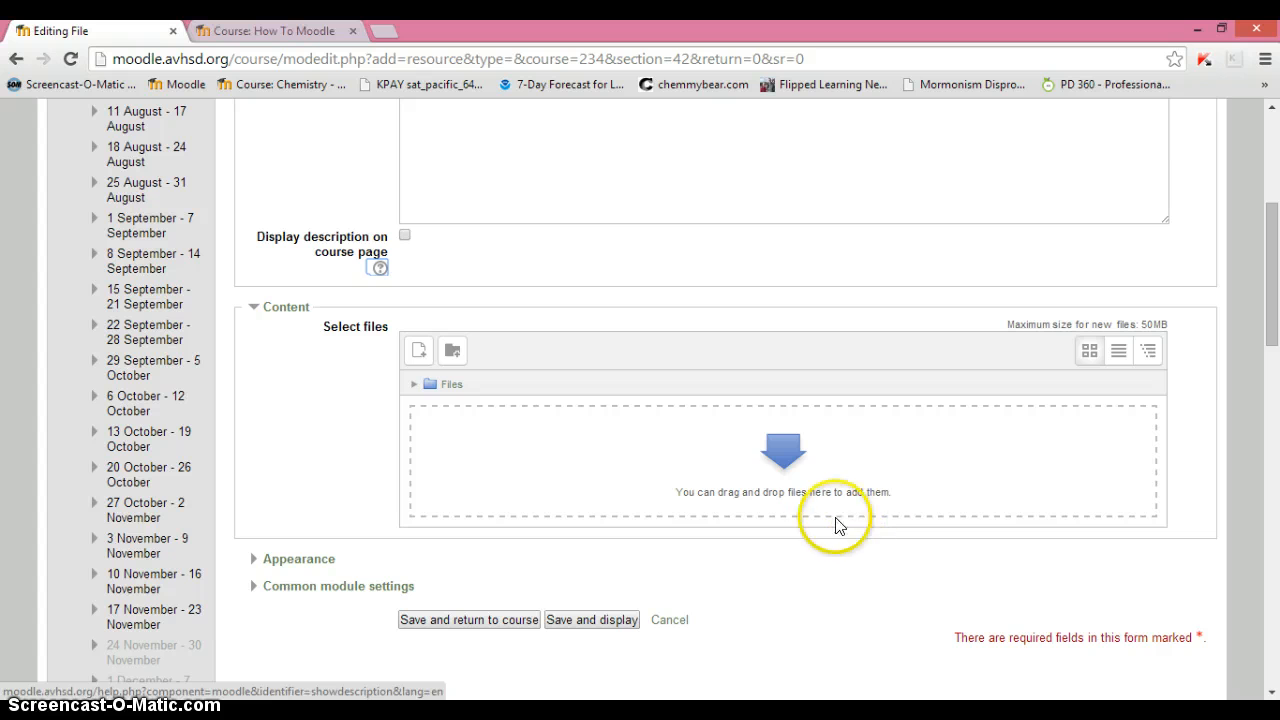
left_click(781, 451)
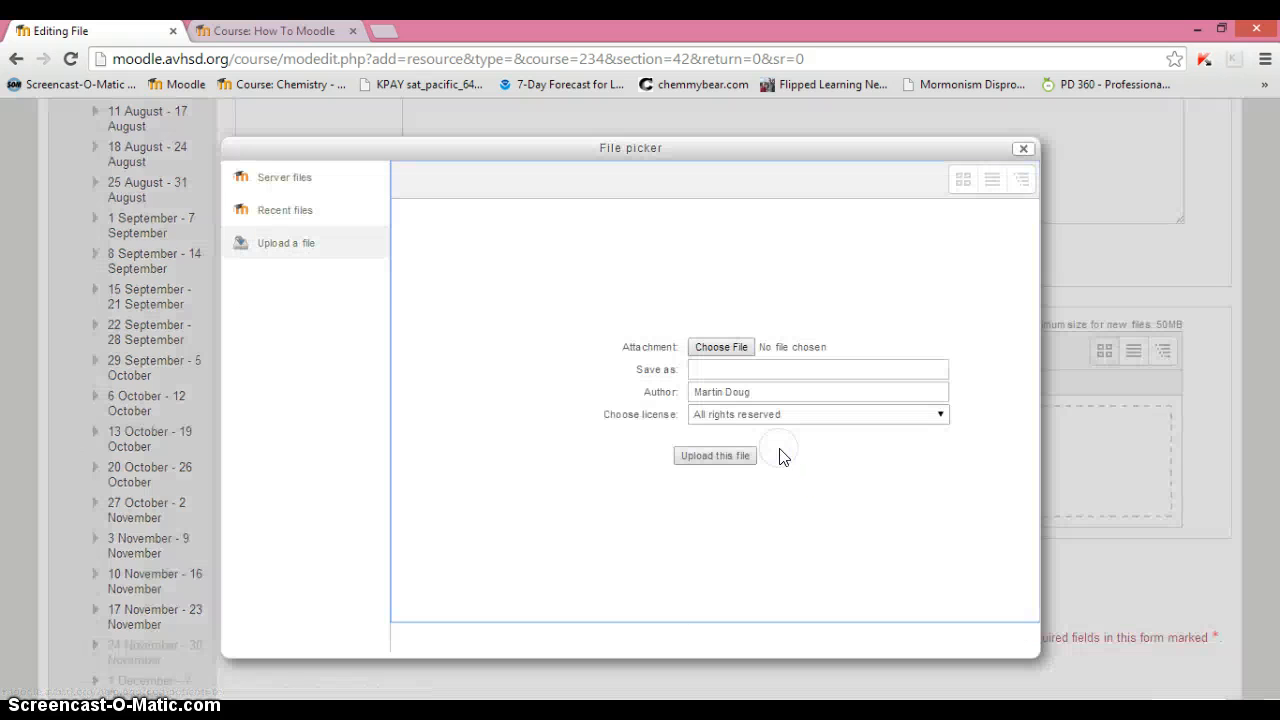
left_click(721, 347)
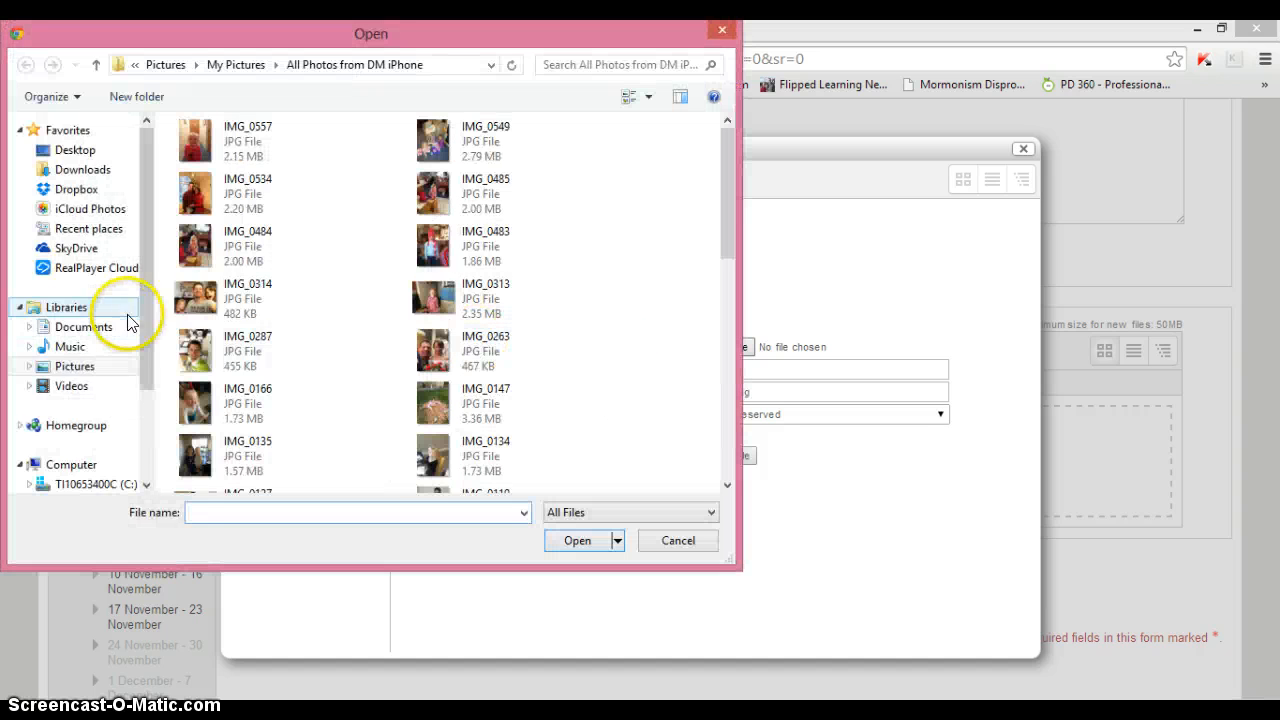
scroll(130, 320, "down", 3)
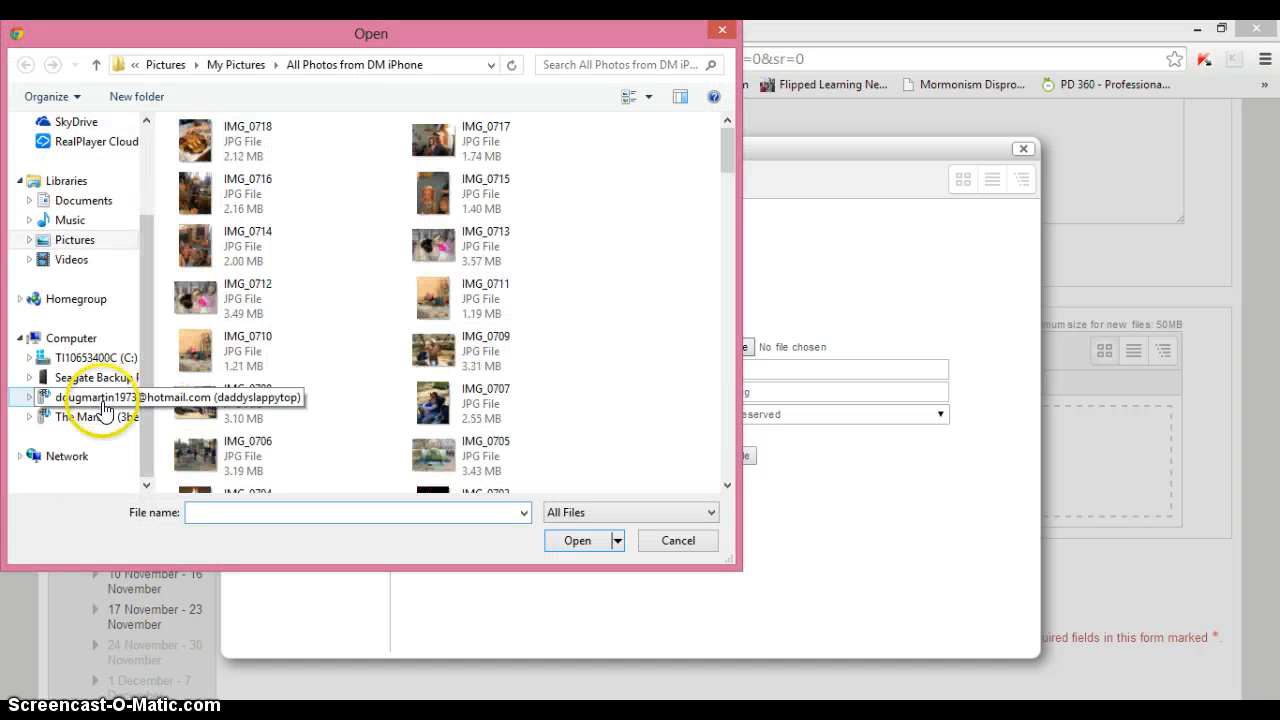
left_click(86, 206)
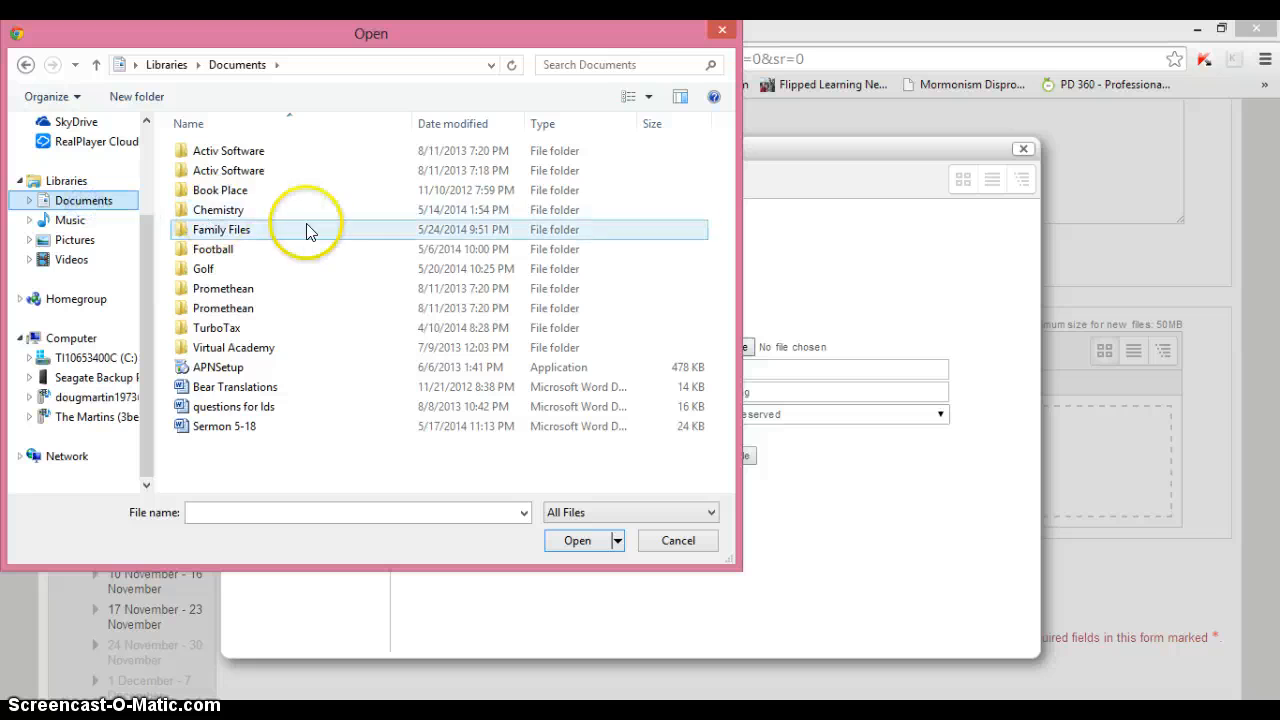
double_click(229, 205)
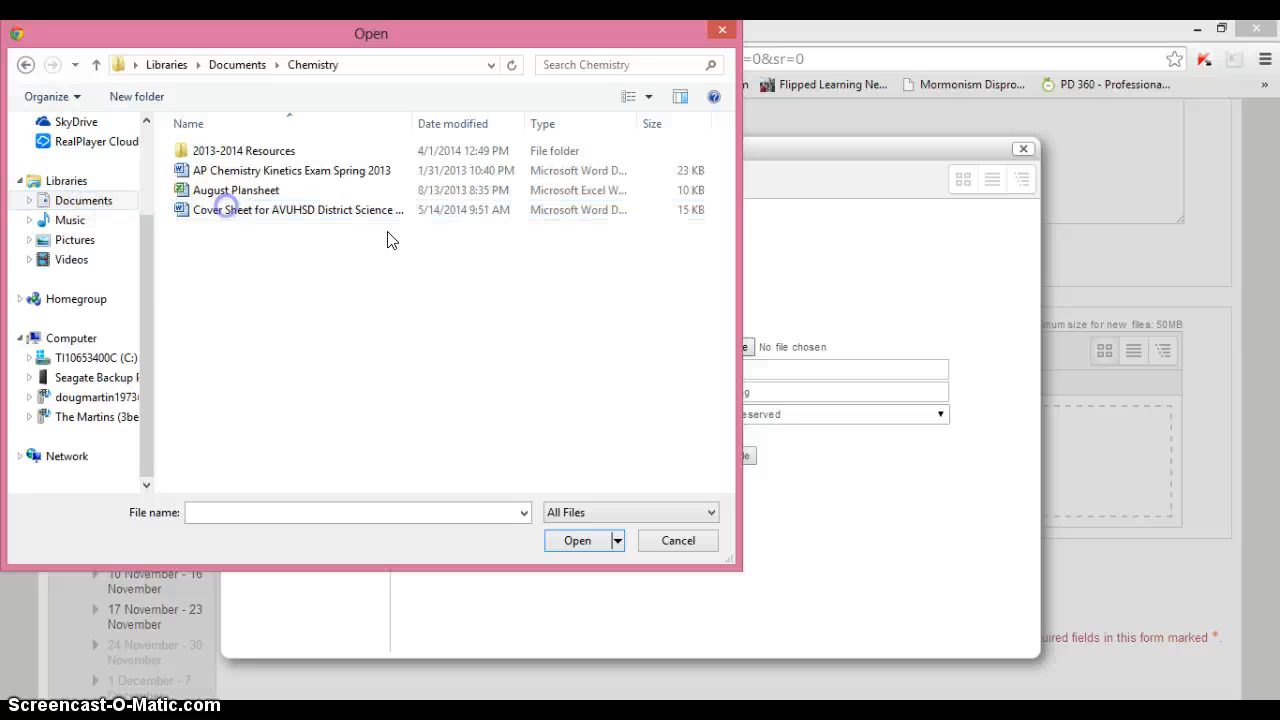
double_click(240, 150)
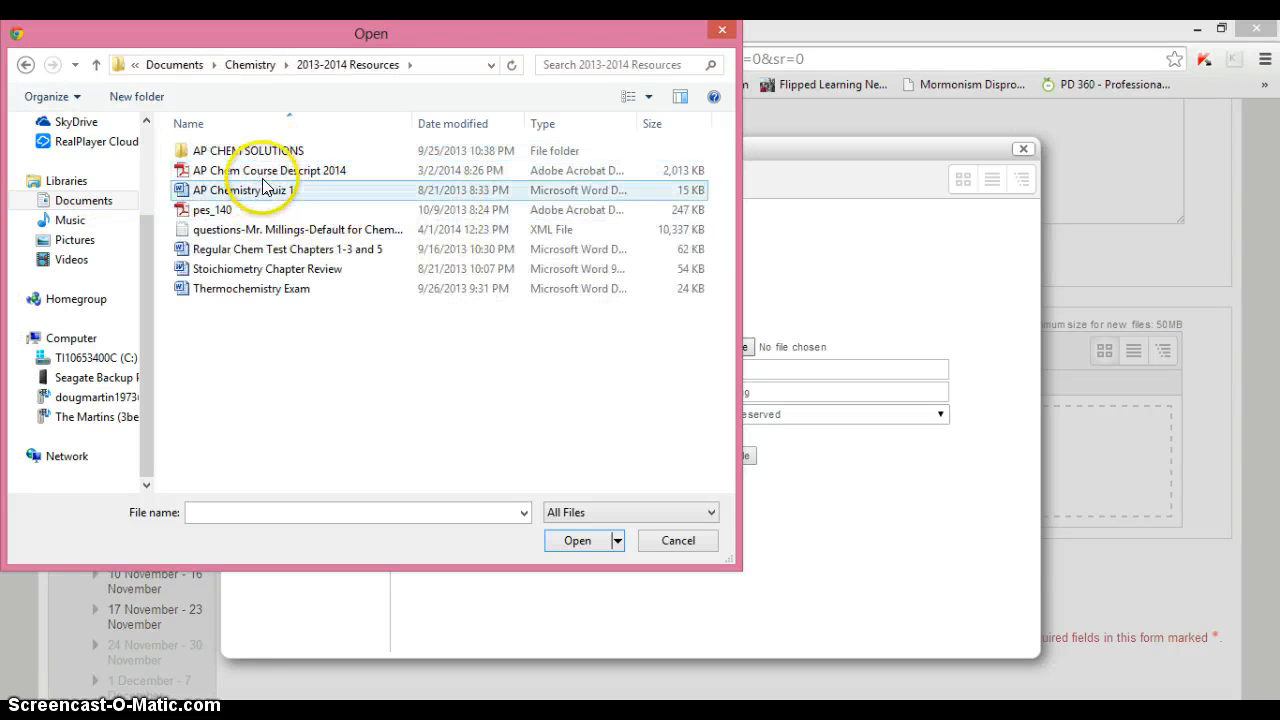
left_click(208, 213)
double_click(208, 213)
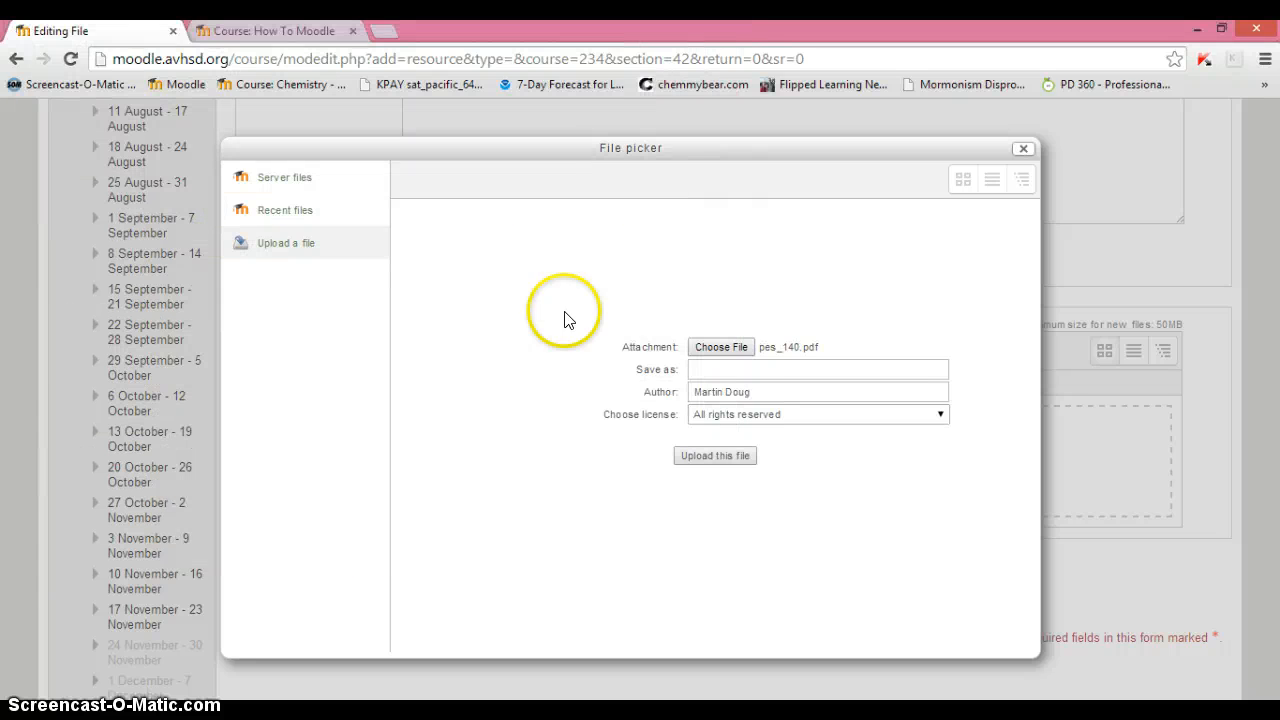
Set the attachment's save-as name to PhotoElectron Spectroscopy and upload the file
left_click(760, 369)
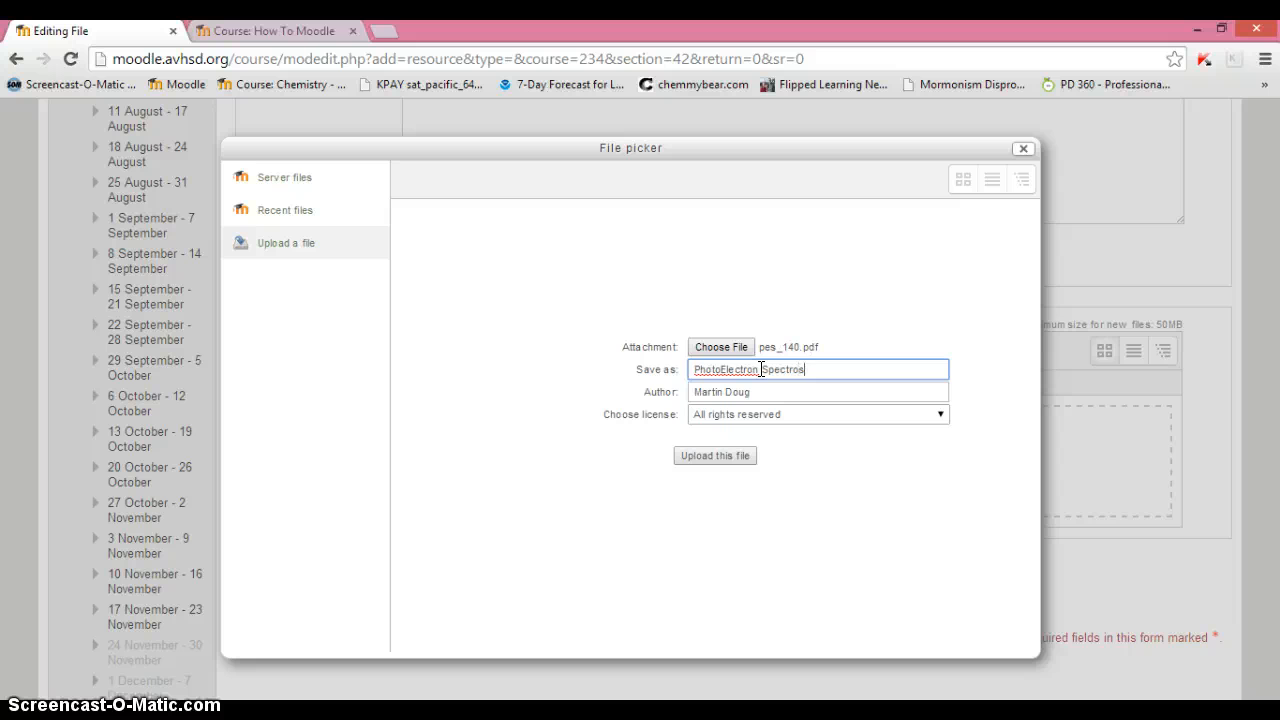
left_click(715, 458)
left_click(715, 459)
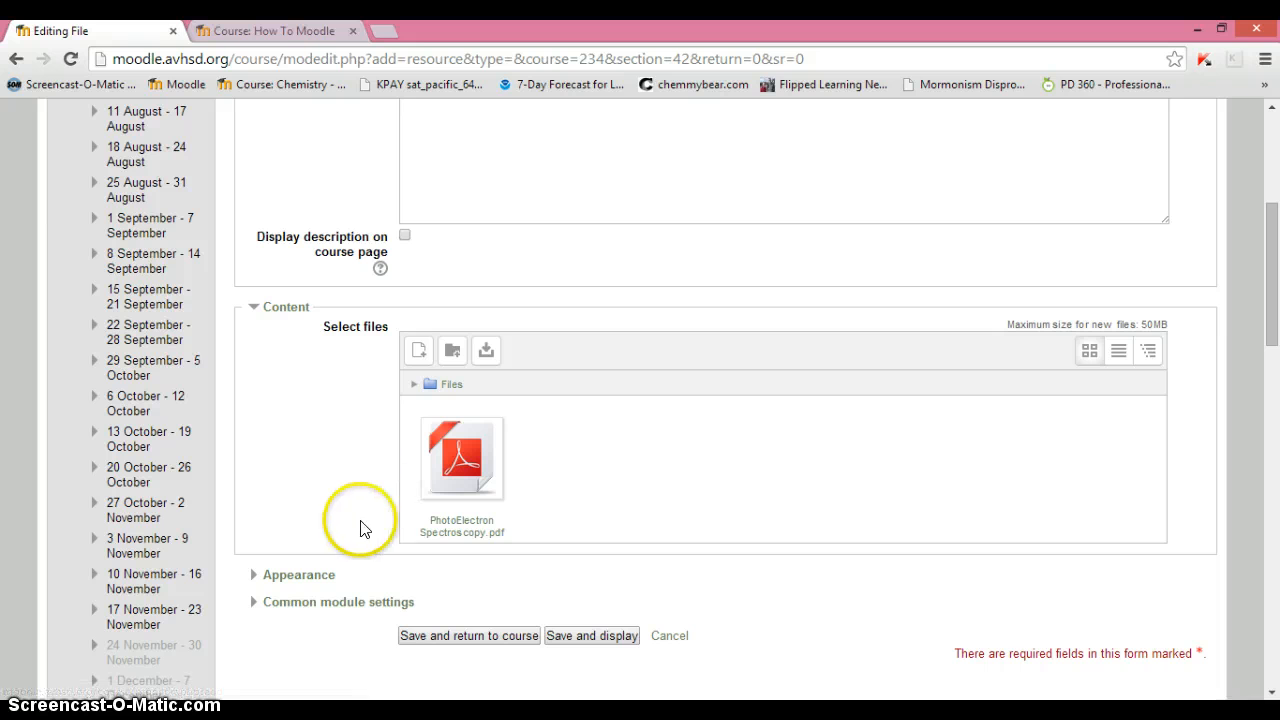
Set the resource's display option to Open, then save it and return to the course
left_click(285, 577)
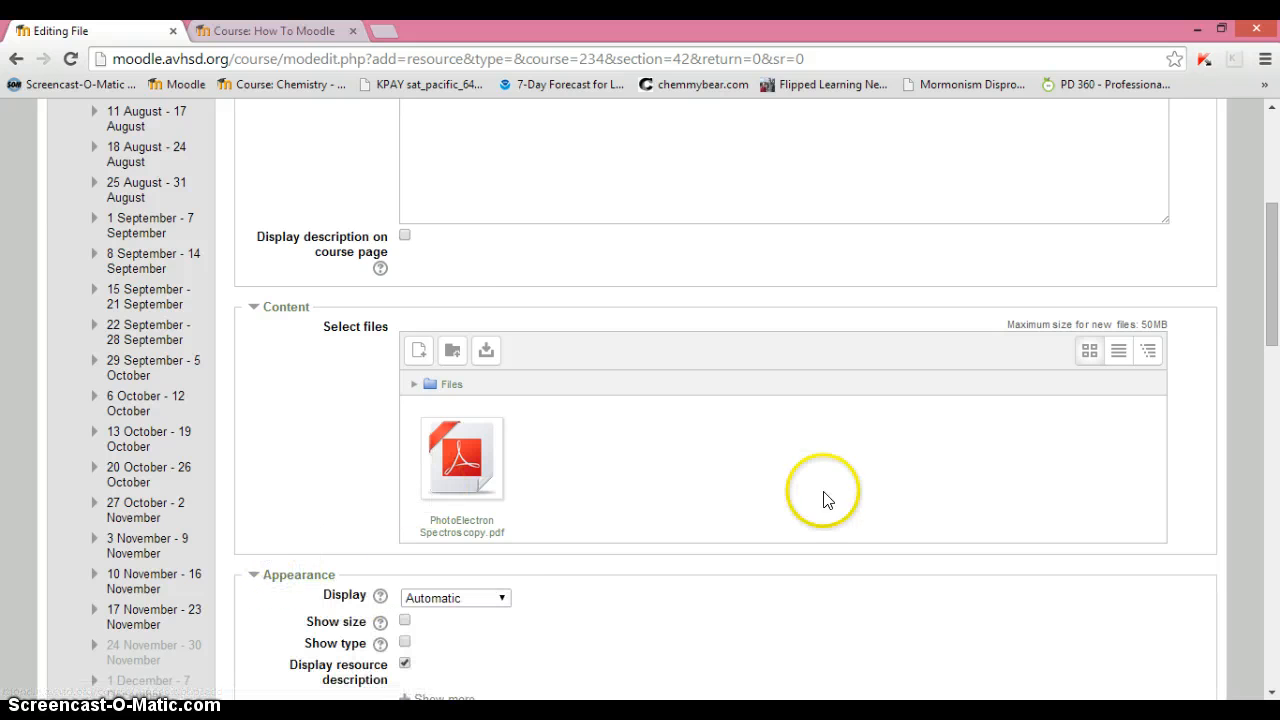
scroll(805, 488, "down", 2)
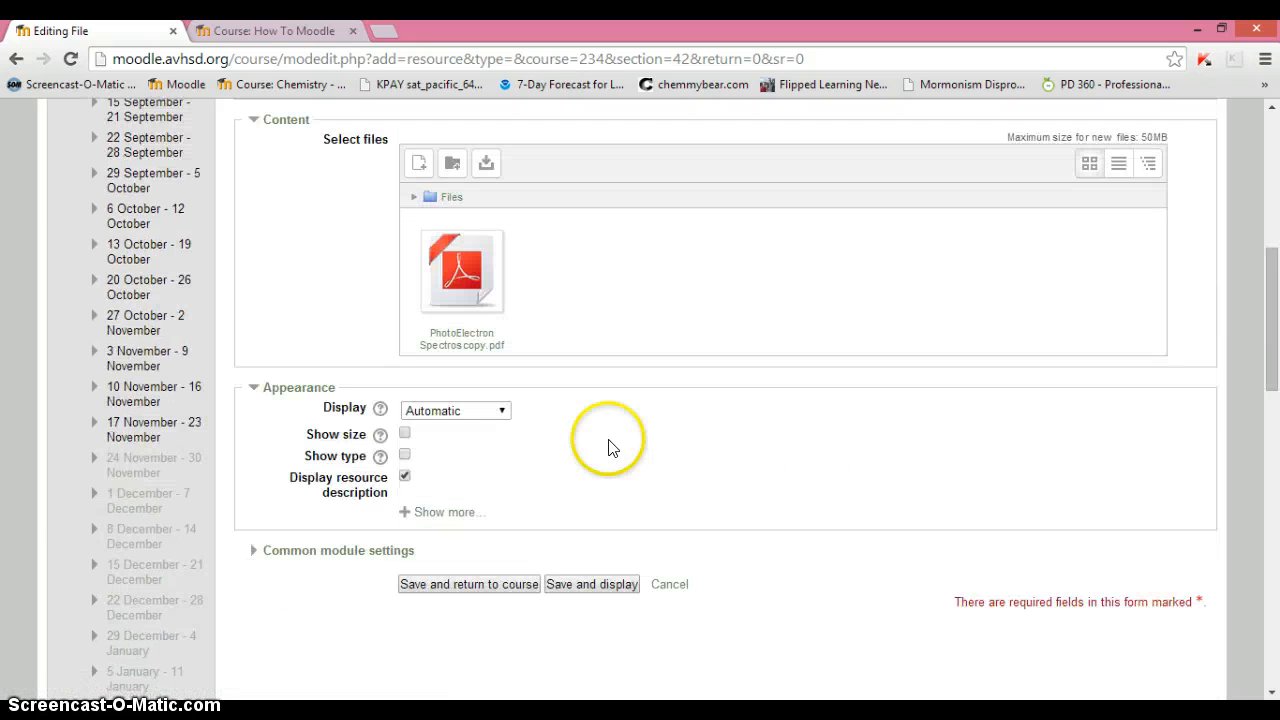
left_click(457, 415)
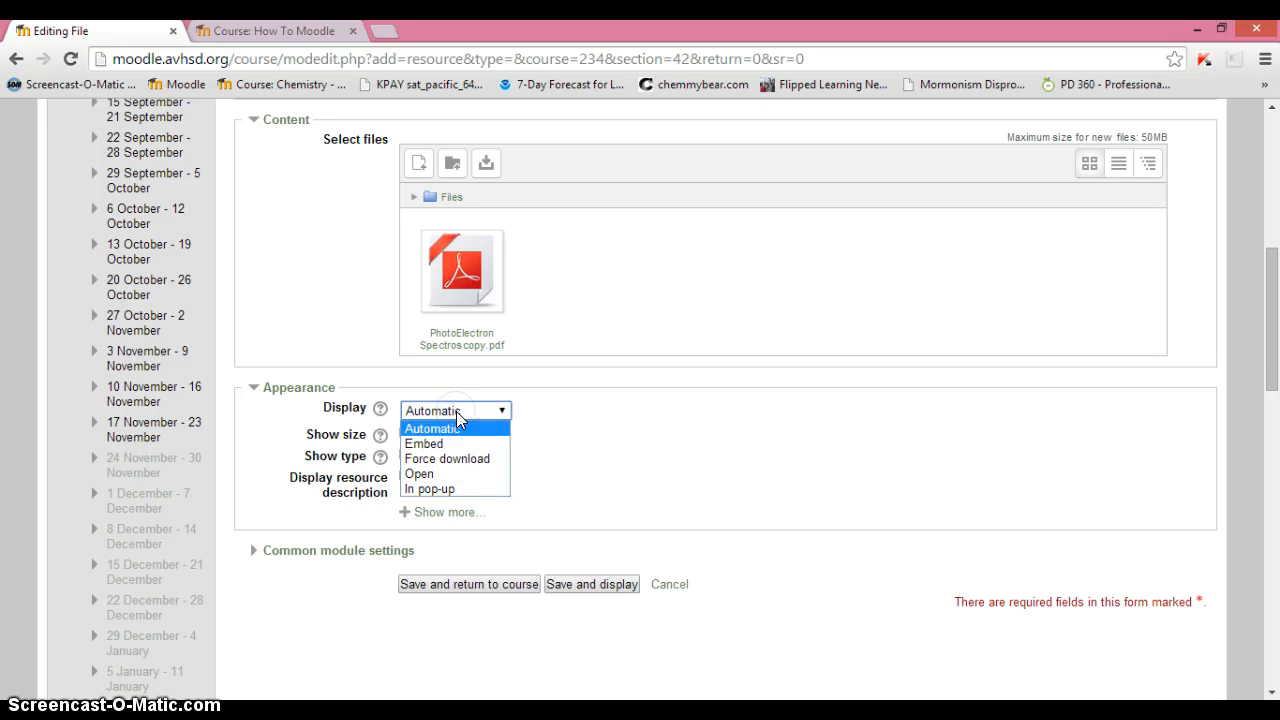
left_click(432, 478)
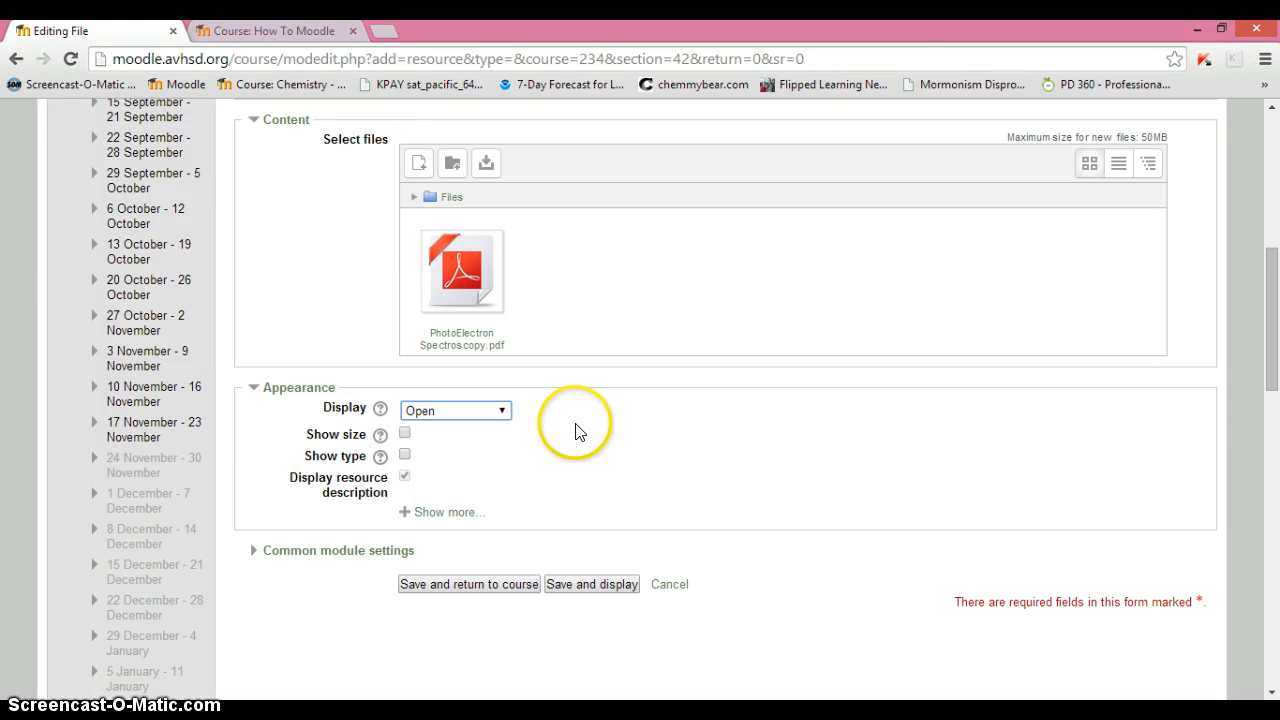
left_click(470, 411)
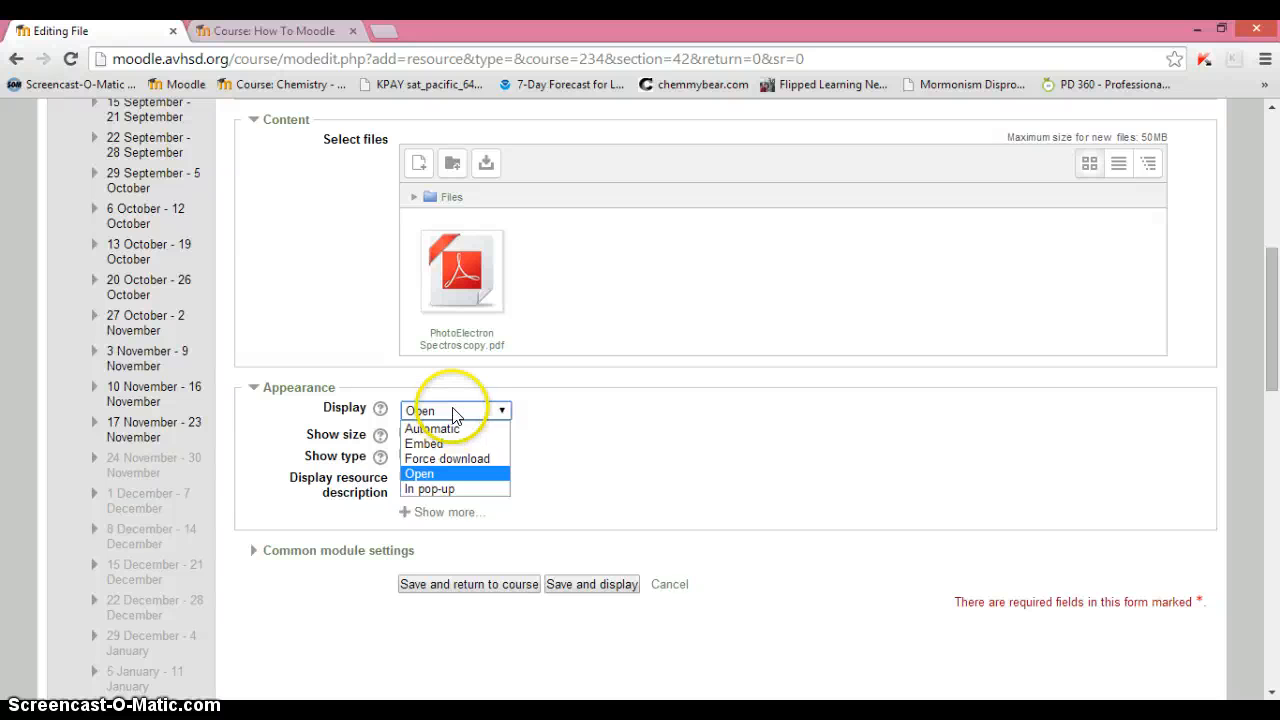
left_click(453, 412)
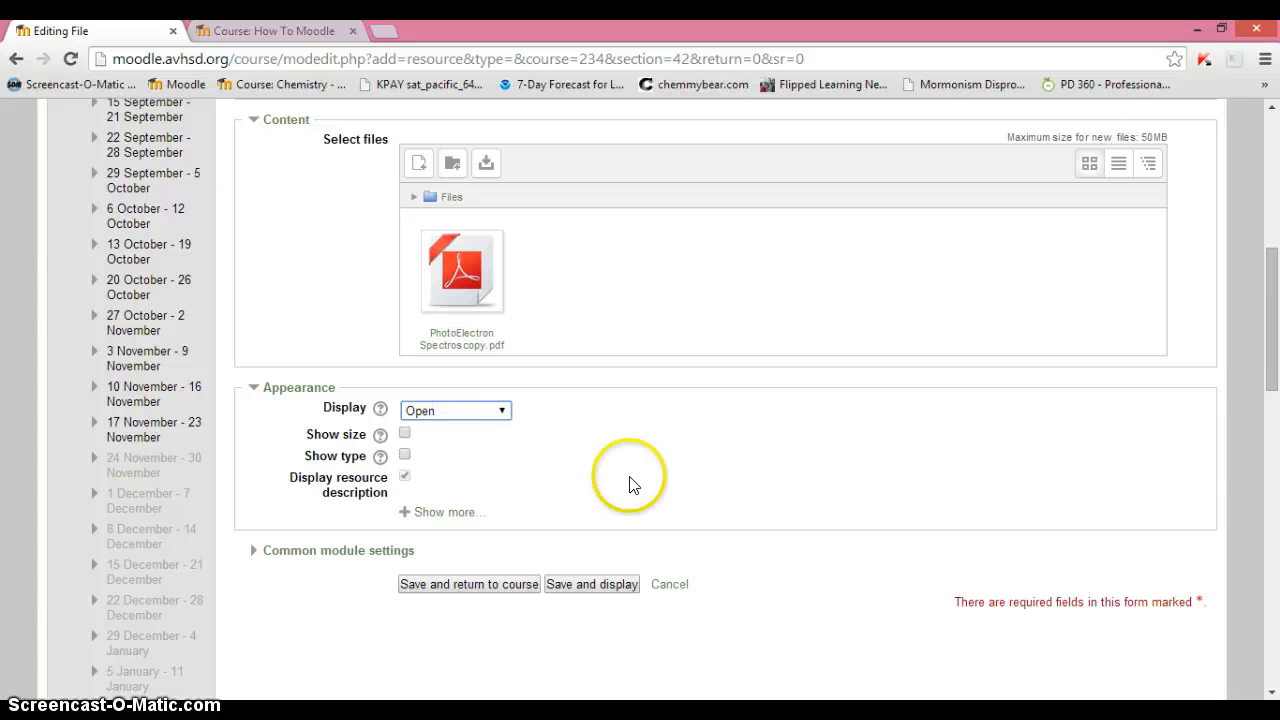
left_click(459, 589)
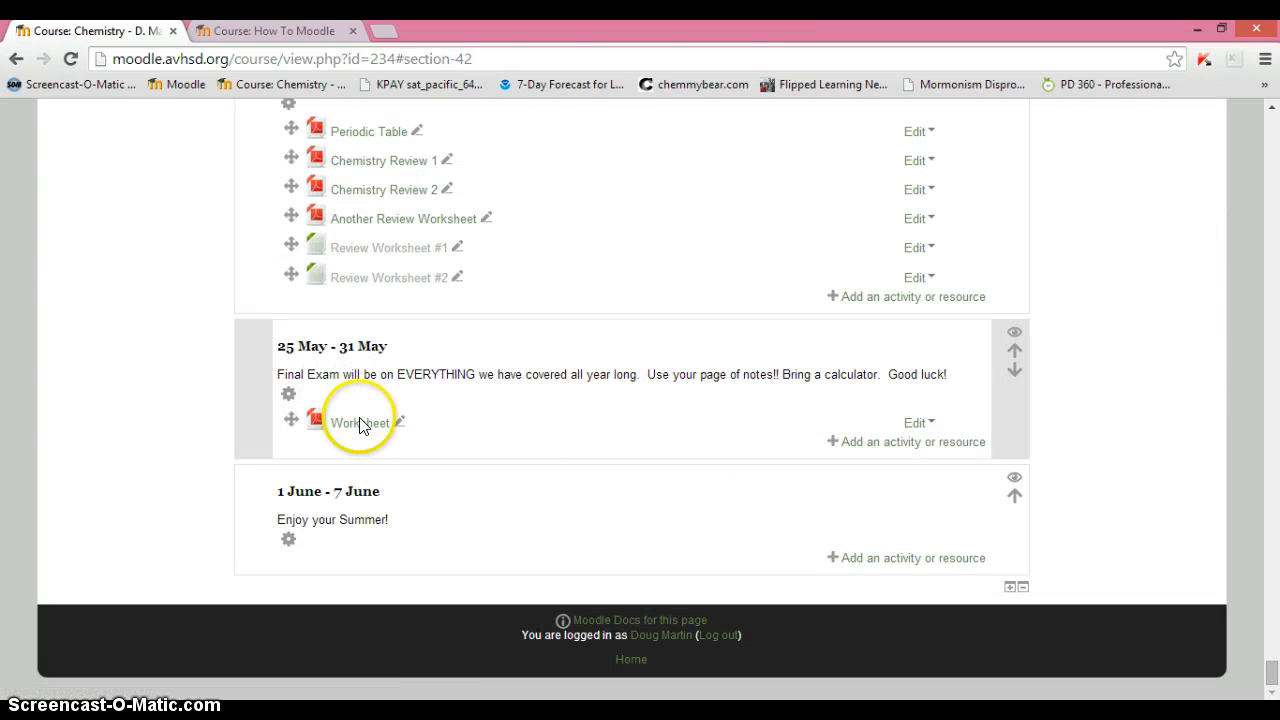
View the Worksheet PDF in the 25 May - 31 May section, look through its pages and return to the course
left_click(358, 427)
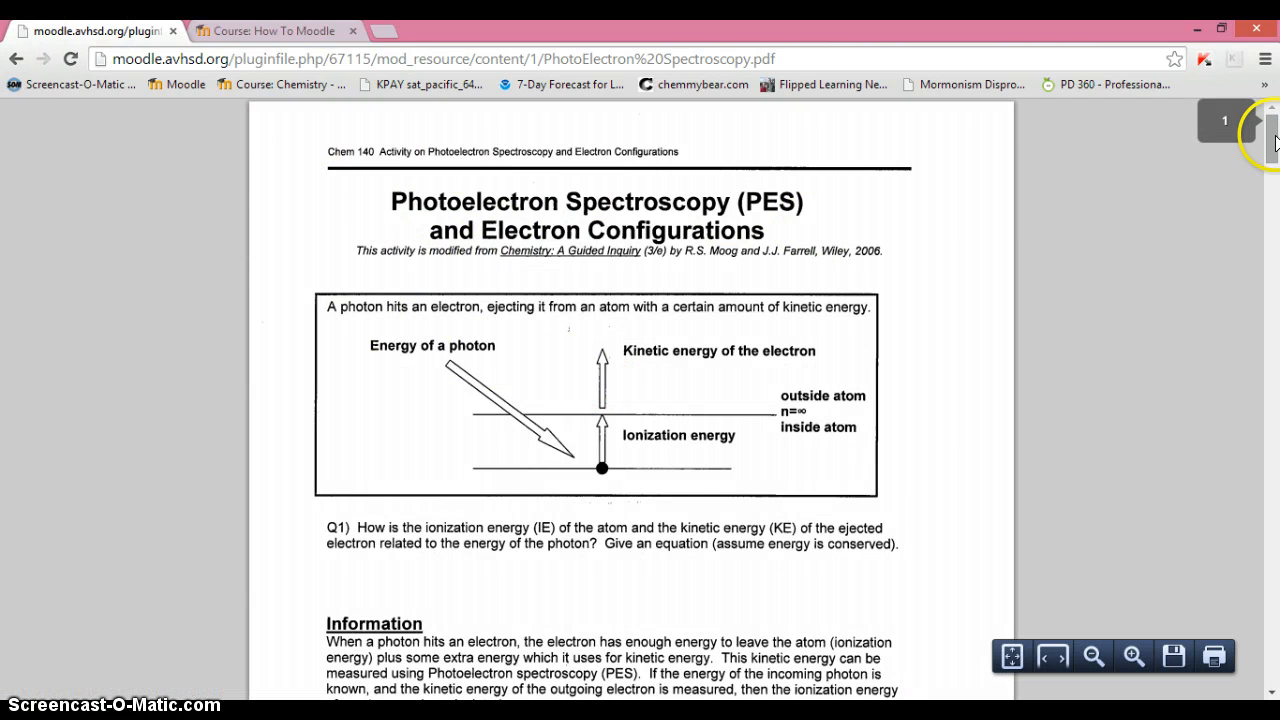
left_click_drag(1275, 142, 1275, 385)
left_click_drag(1275, 597, 1272, 128)
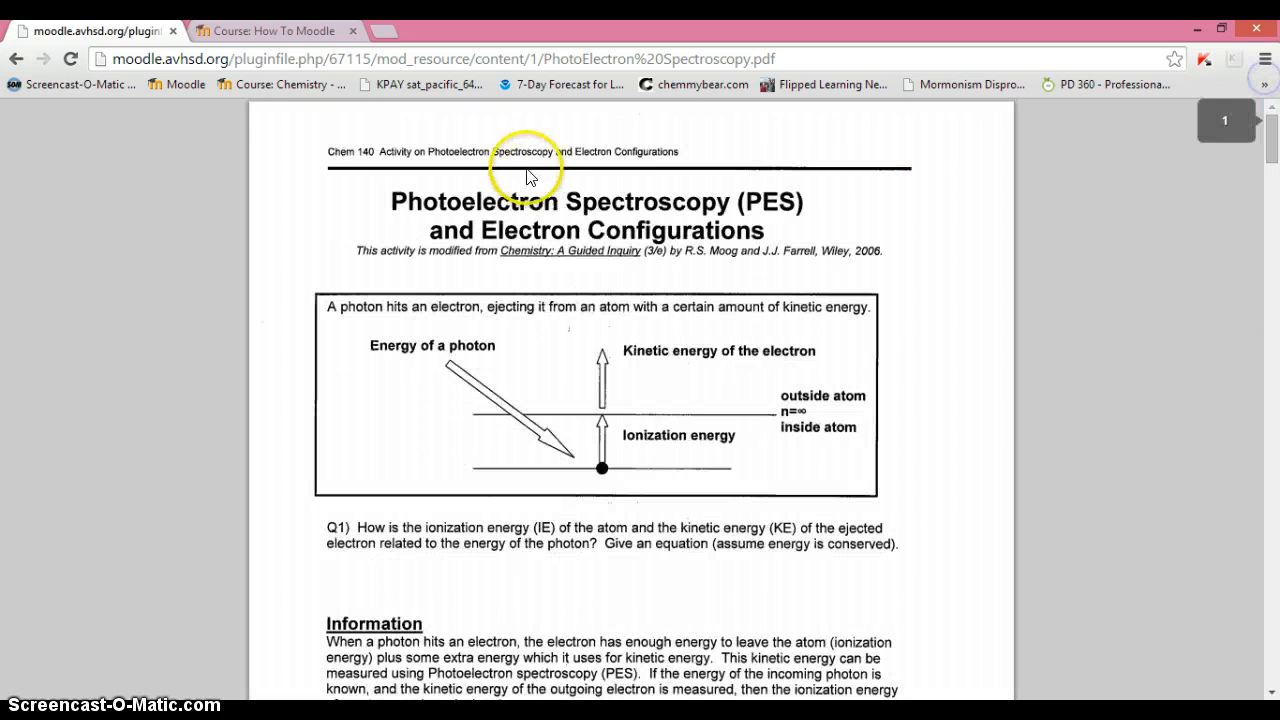
left_click(16, 58)
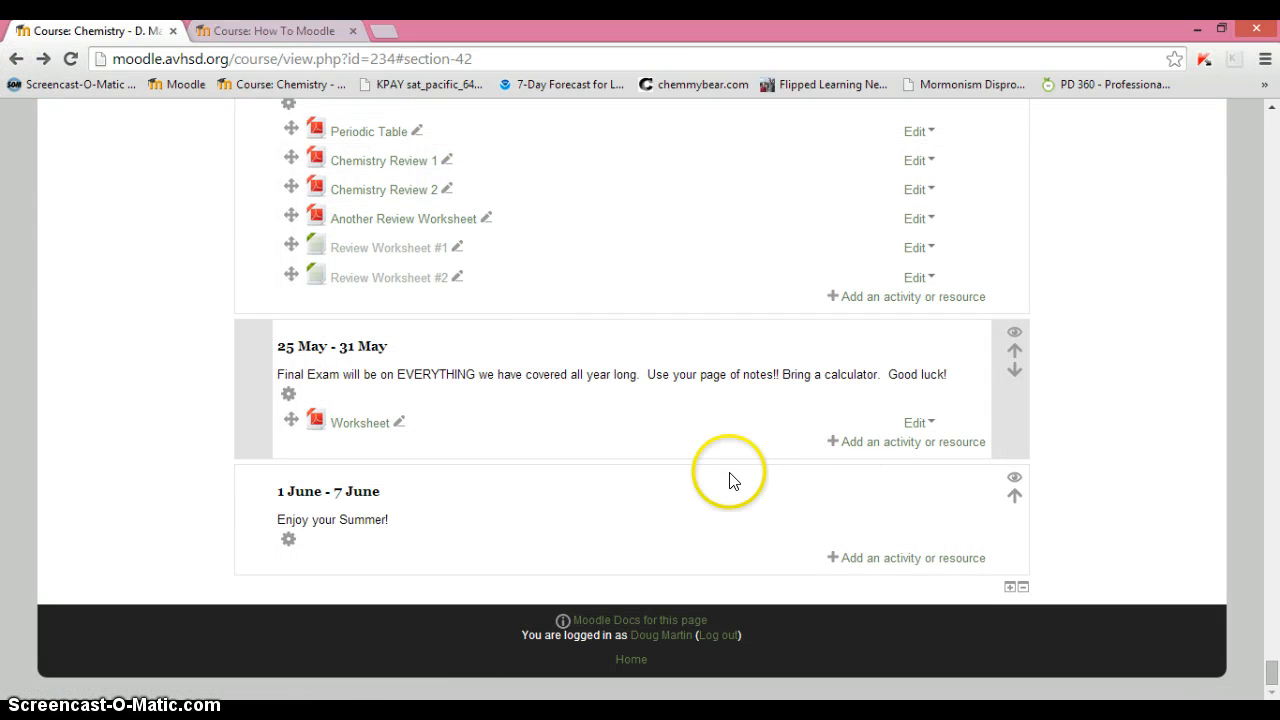
Start adding a second File resource below Worksheet in the 25 May - 31 May section
left_click(893, 446)
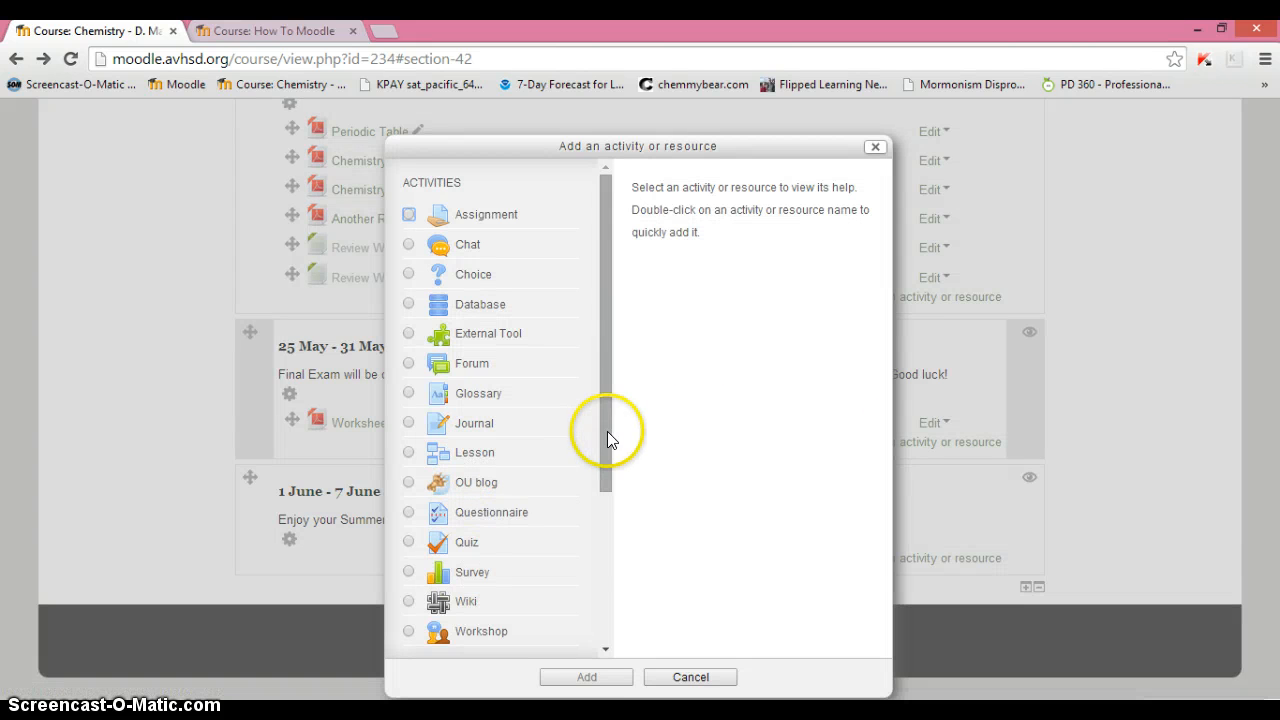
left_click_drag(605, 432, 620, 685)
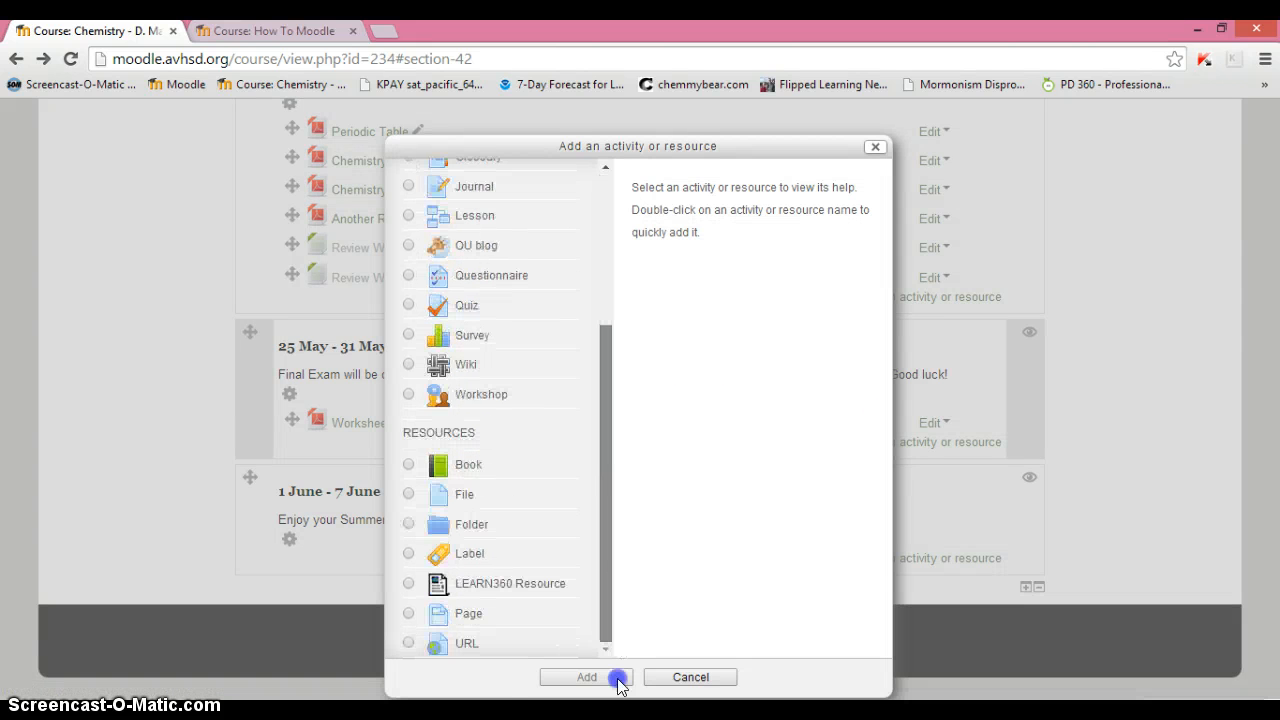
left_click(409, 493)
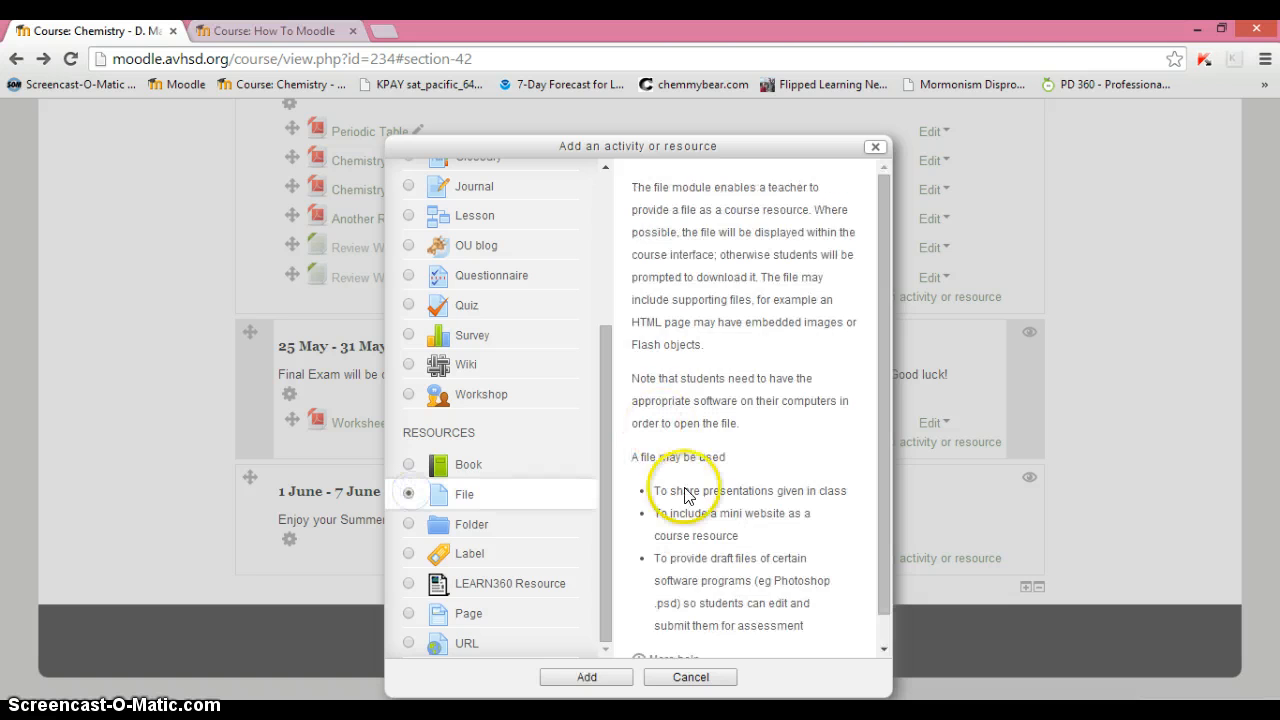
left_click(612, 677)
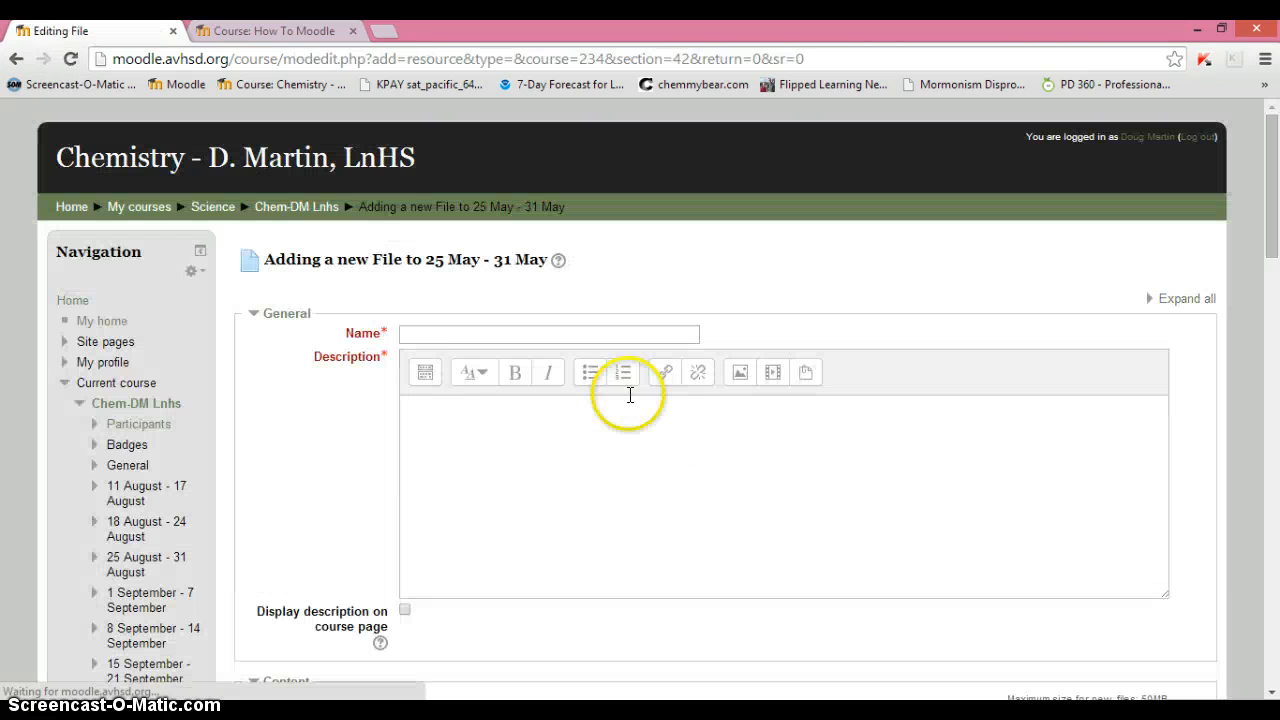
Name the new file resource Part 2 and fill in its description
left_click(439, 336)
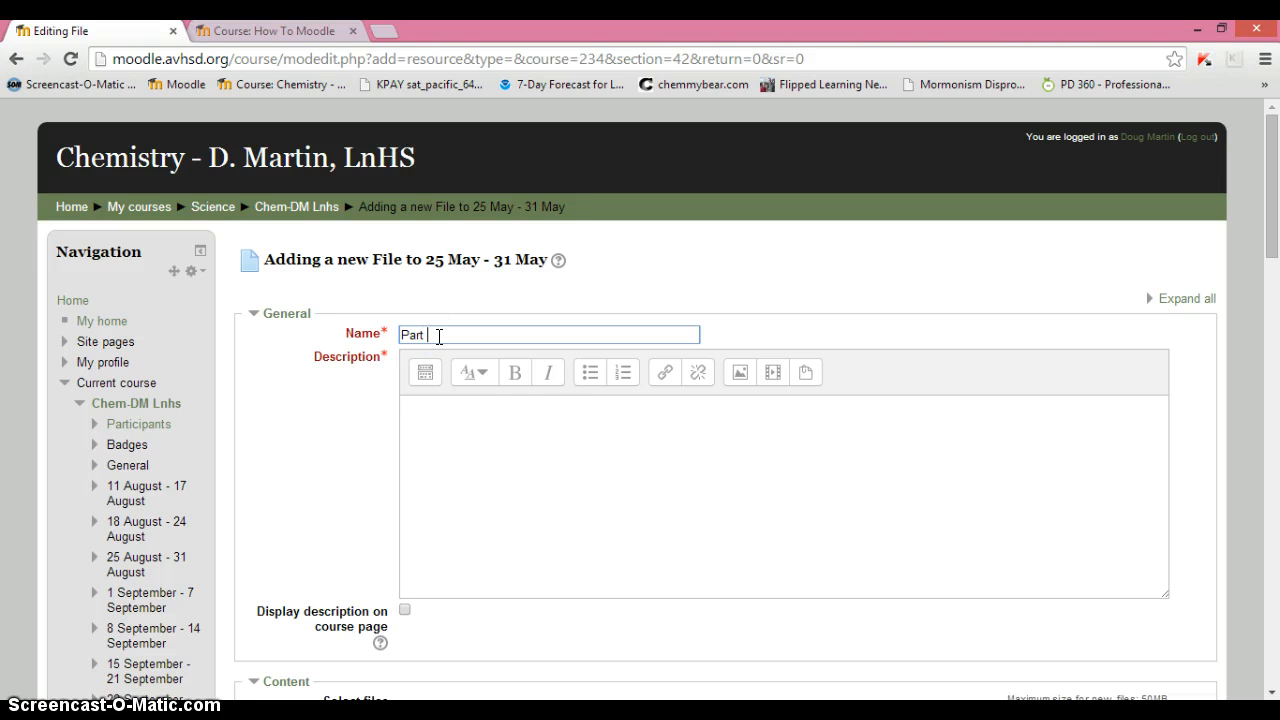
key("Tab")
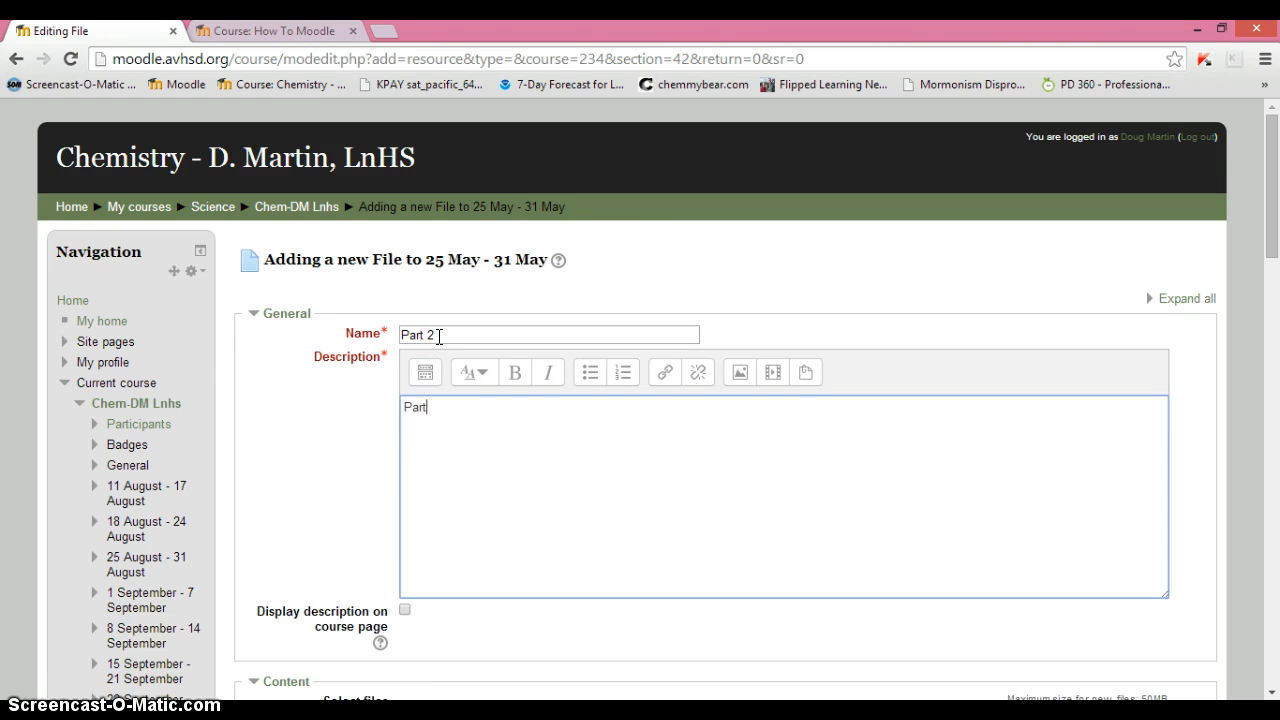
key("Tab")
Add the AP Chem Course Descript 2014 PDF from Documents > Chemistry > 2013-2014 Resources to the resource's files by drag-and-drop
scroll(390, 425, "down", 4)
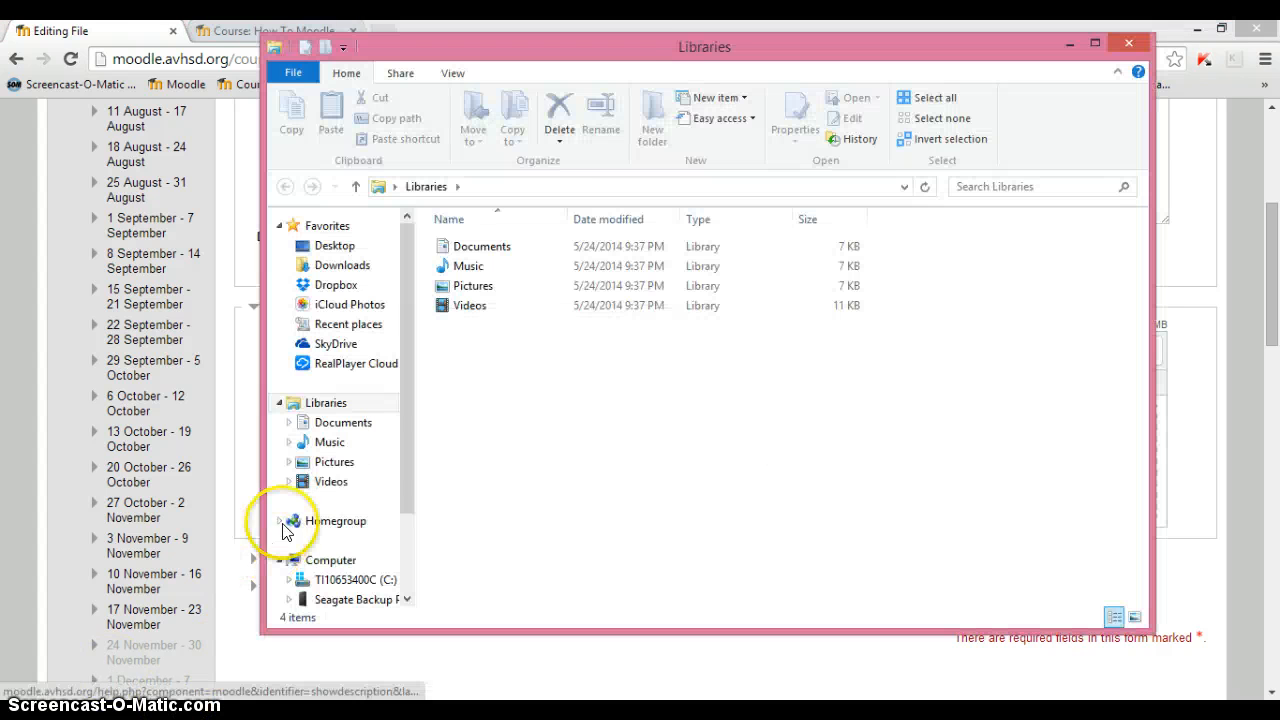
left_click_drag(661, 46, 1021, 119)
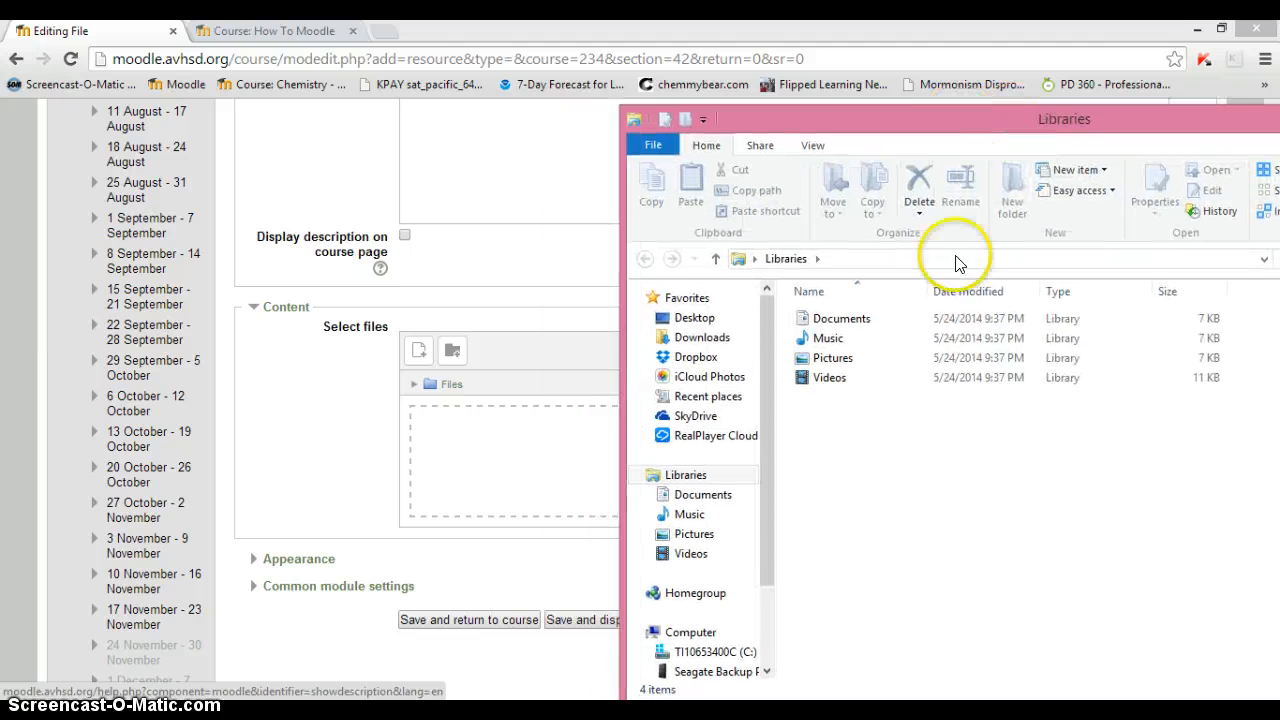
left_click(845, 318)
double_click(853, 322)
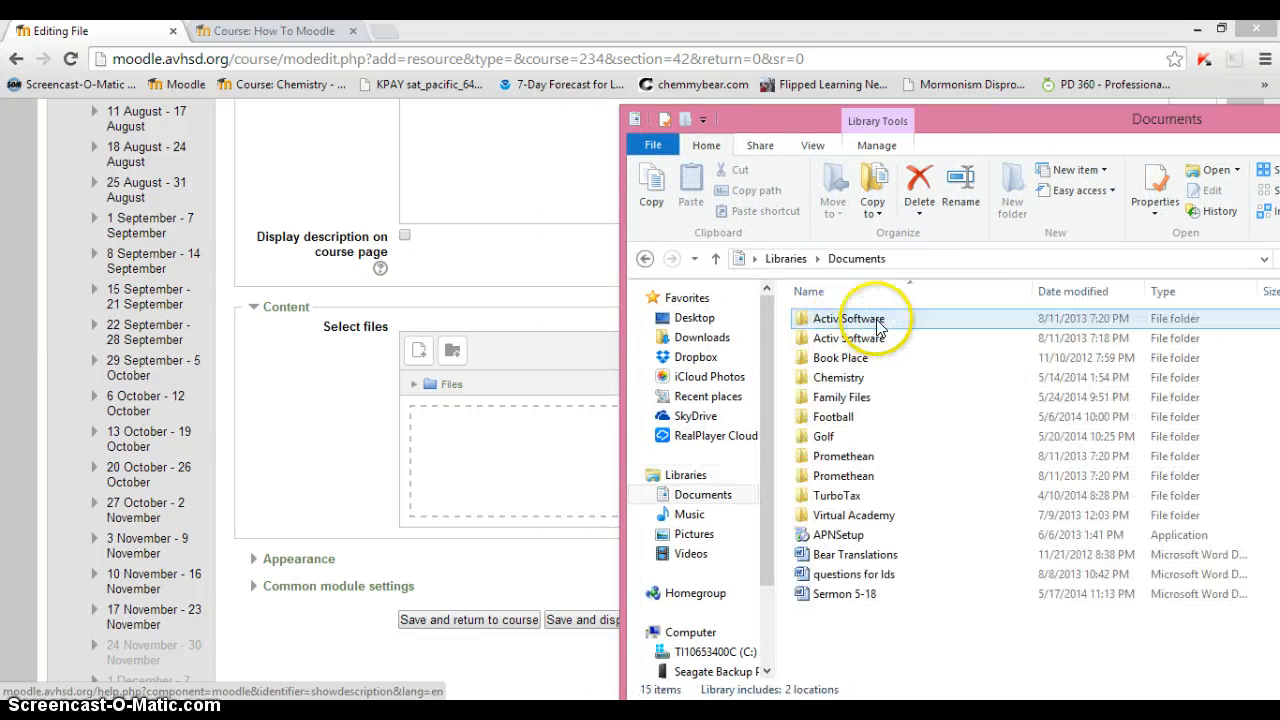
double_click(874, 384)
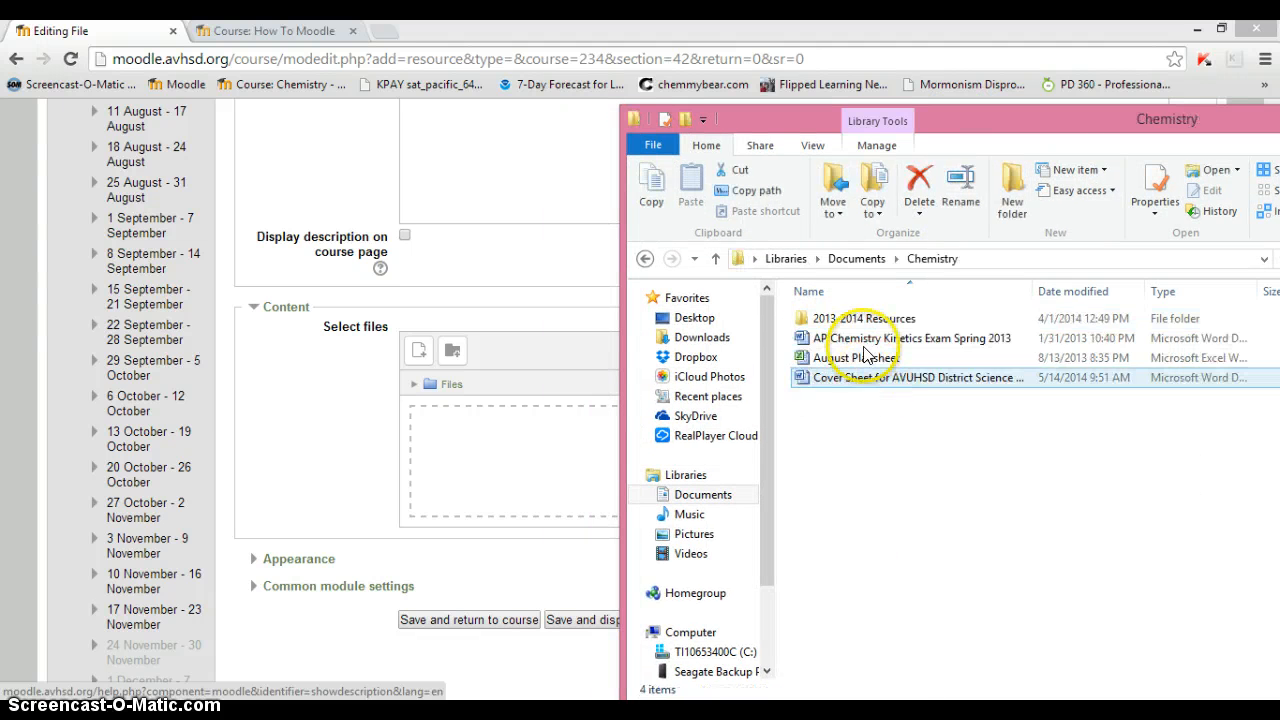
double_click(866, 320)
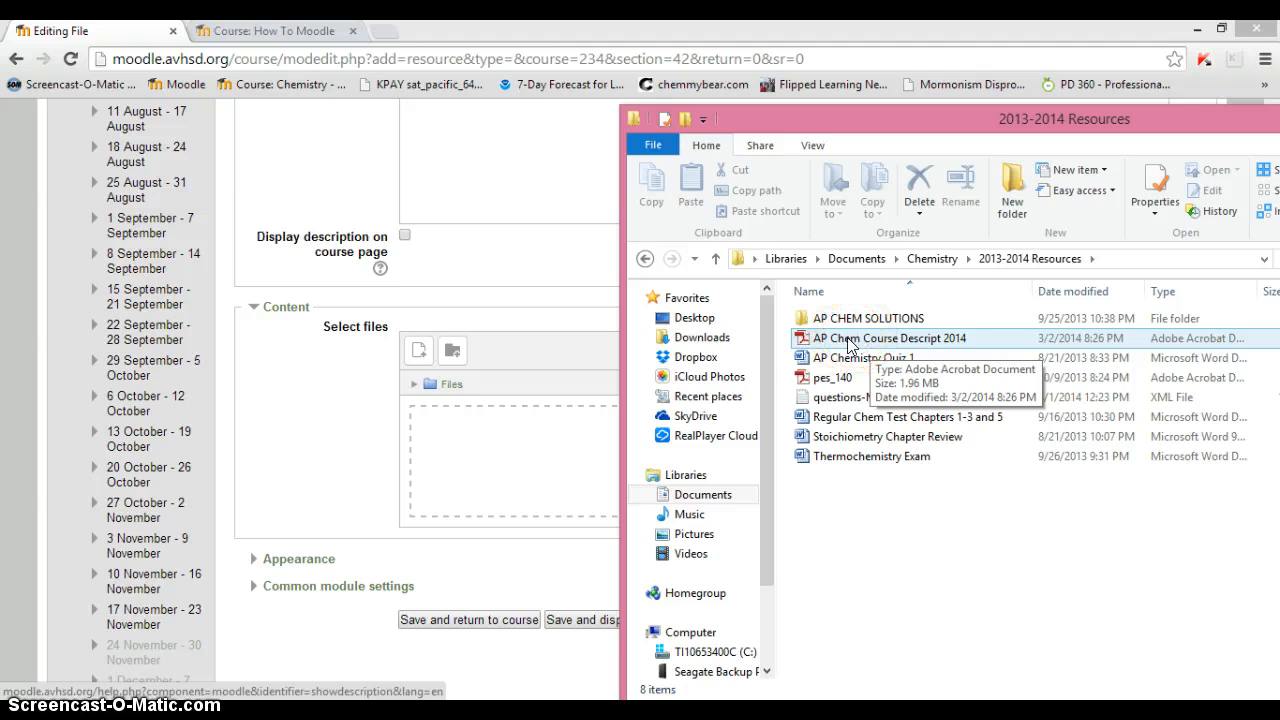
left_click_drag(849, 345, 523, 477)
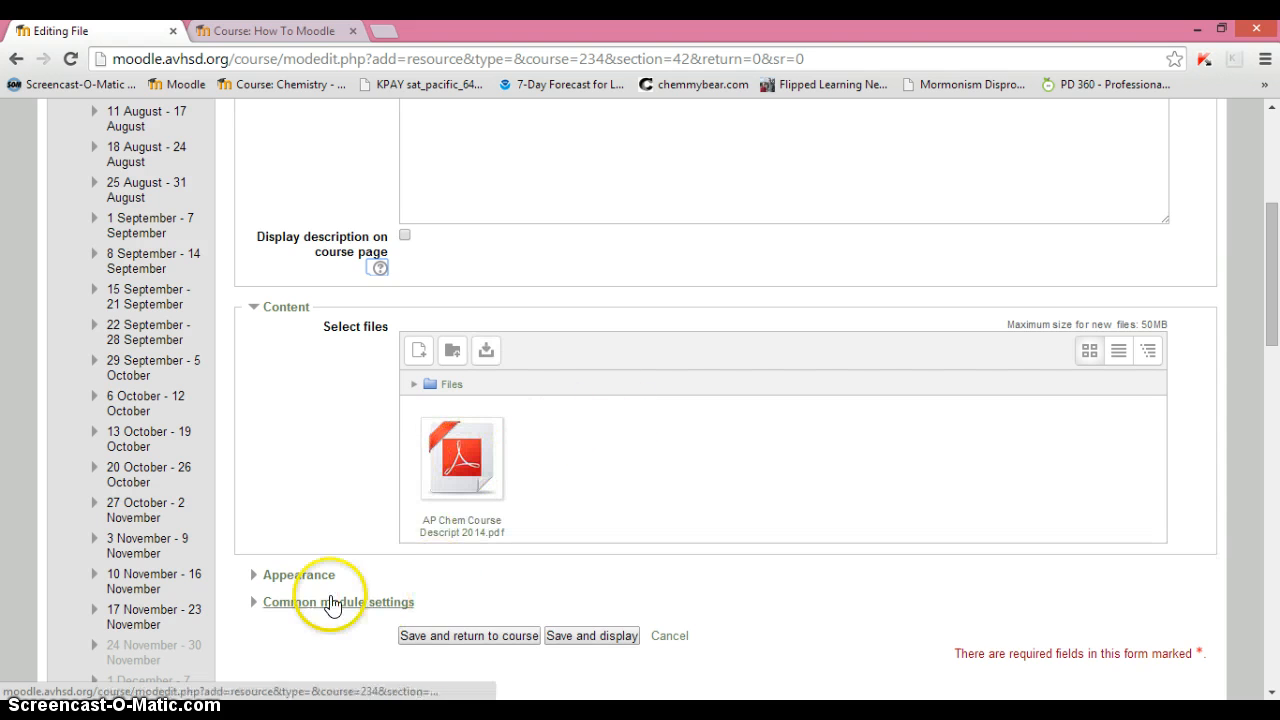
Check the Part 2 resource's display options, keep Automatic, and save it, returning to the course
left_click(295, 574)
left_click(460, 598)
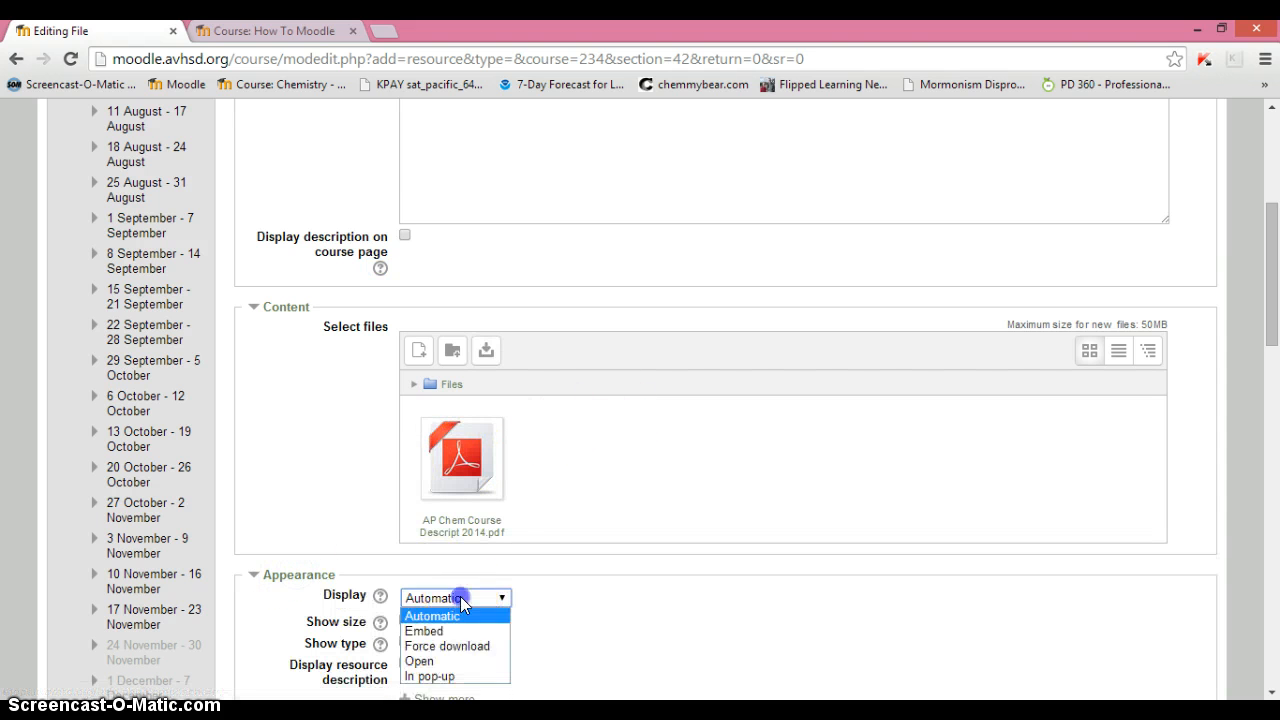
scroll(610, 618, "down", 2)
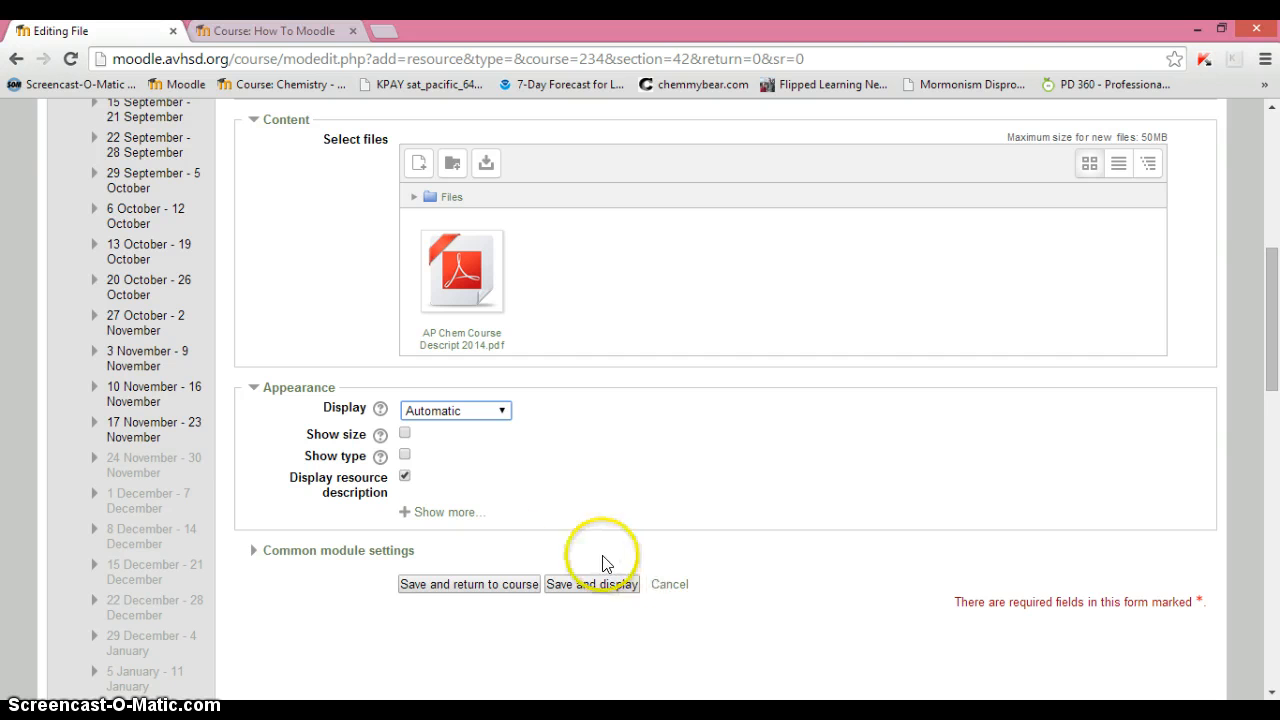
left_click(447, 586)
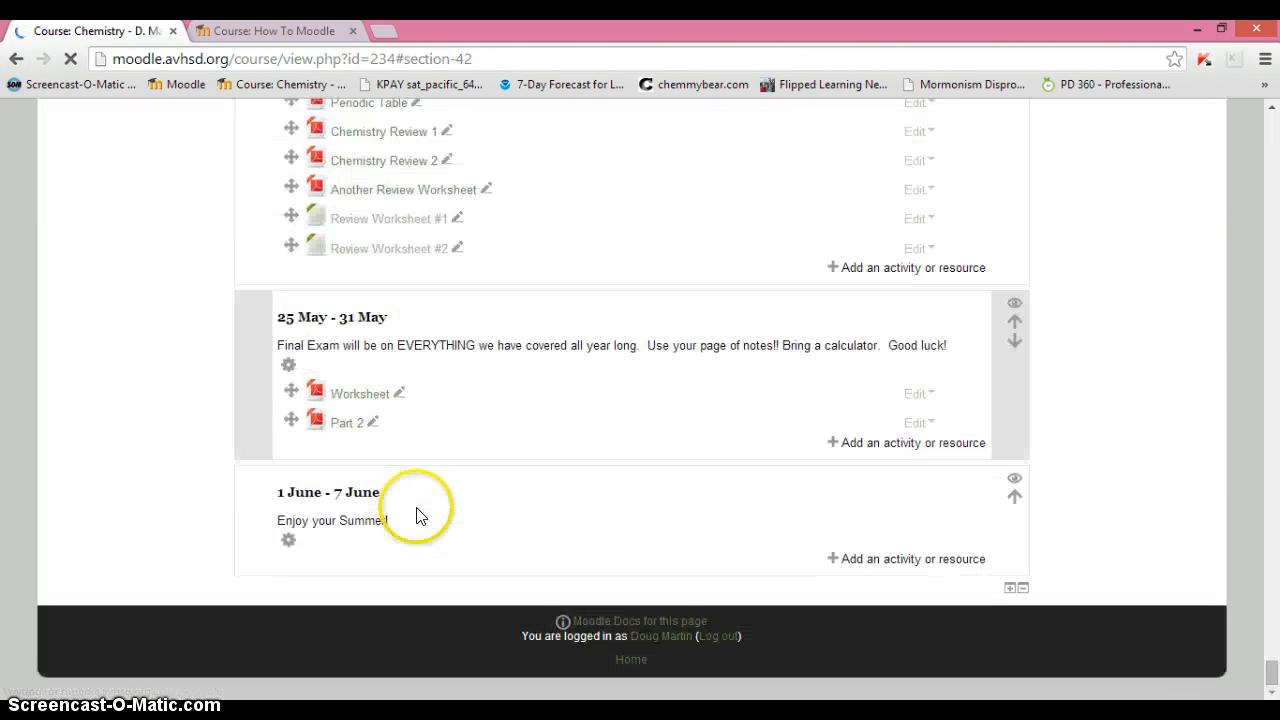
View the Part 2 PDF in the 25 May - 31 May section and return to the course
left_click(346, 428)
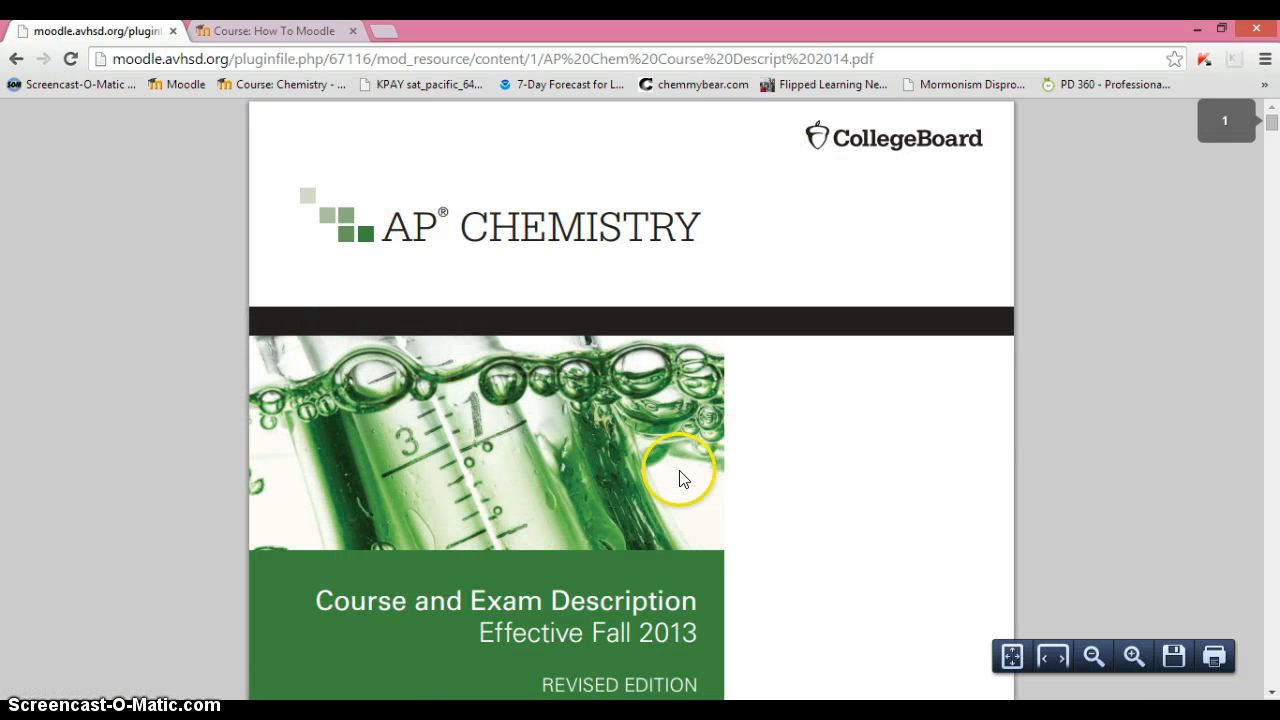
left_click(15, 60)
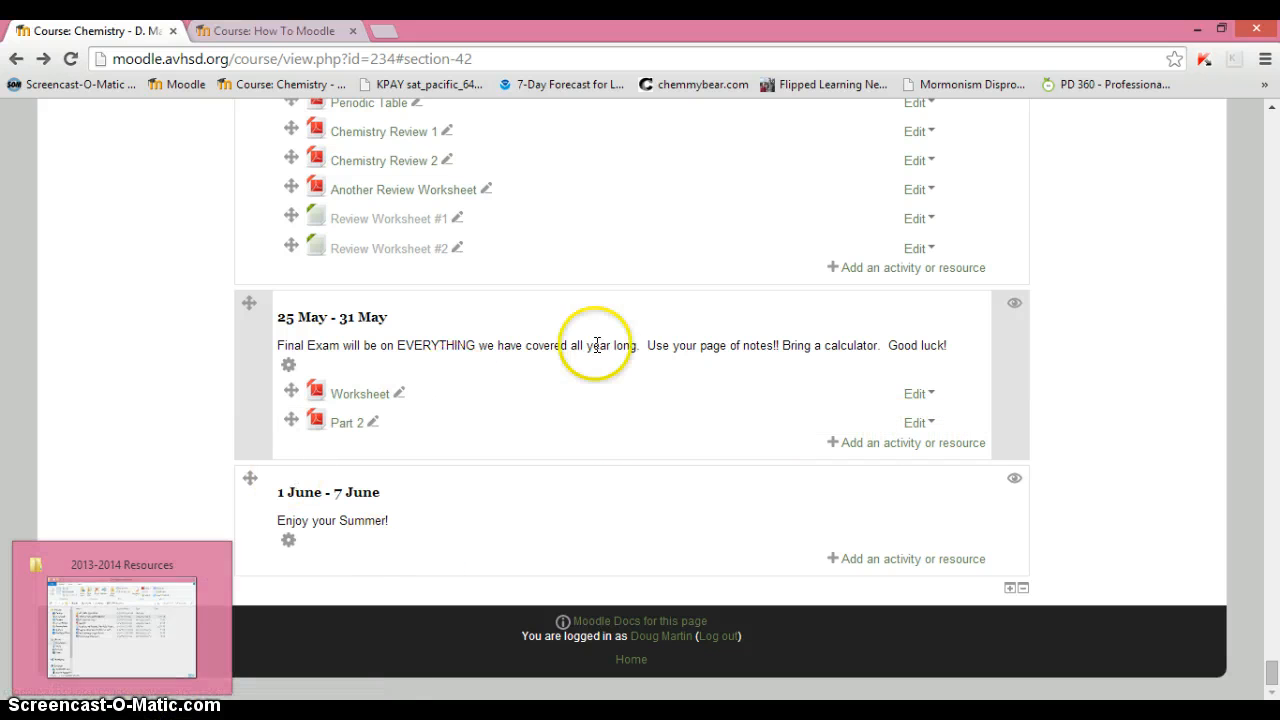
Drop the pes_140 PDF from the Chemistry > 2013-2014 Resources folder straight into the 25 May - 31 May section
left_click(137, 697)
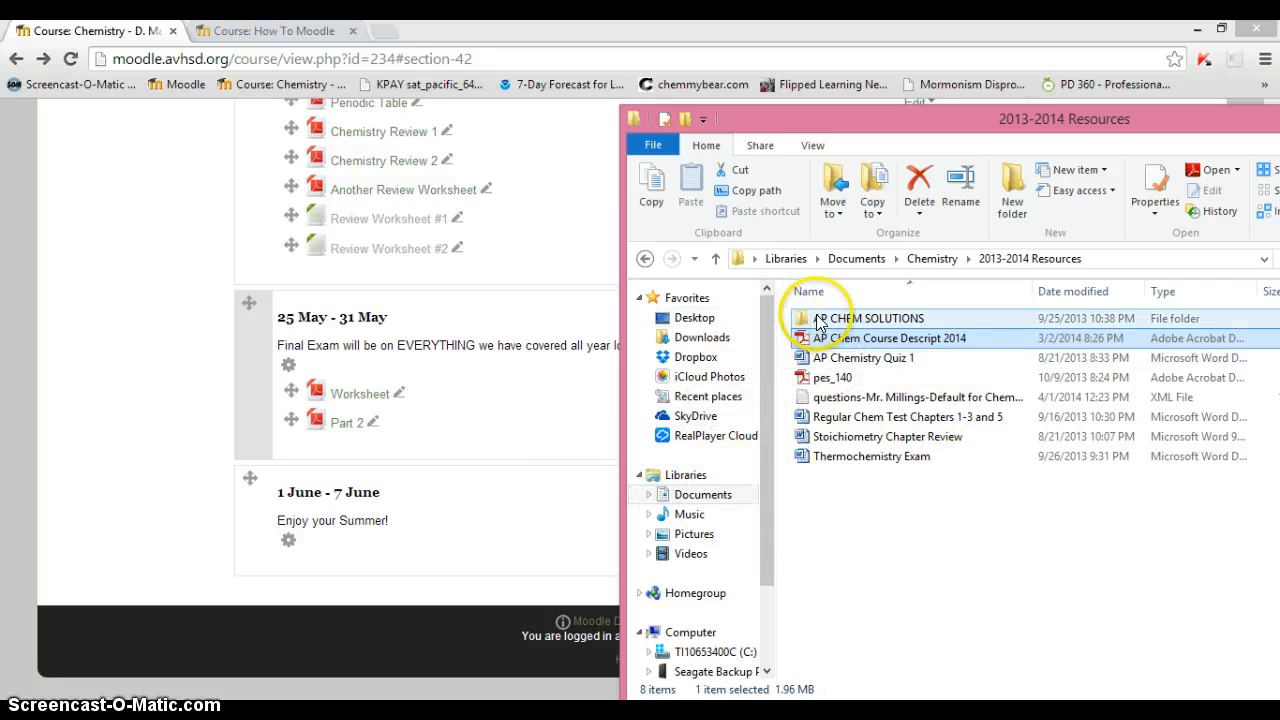
left_click(710, 490)
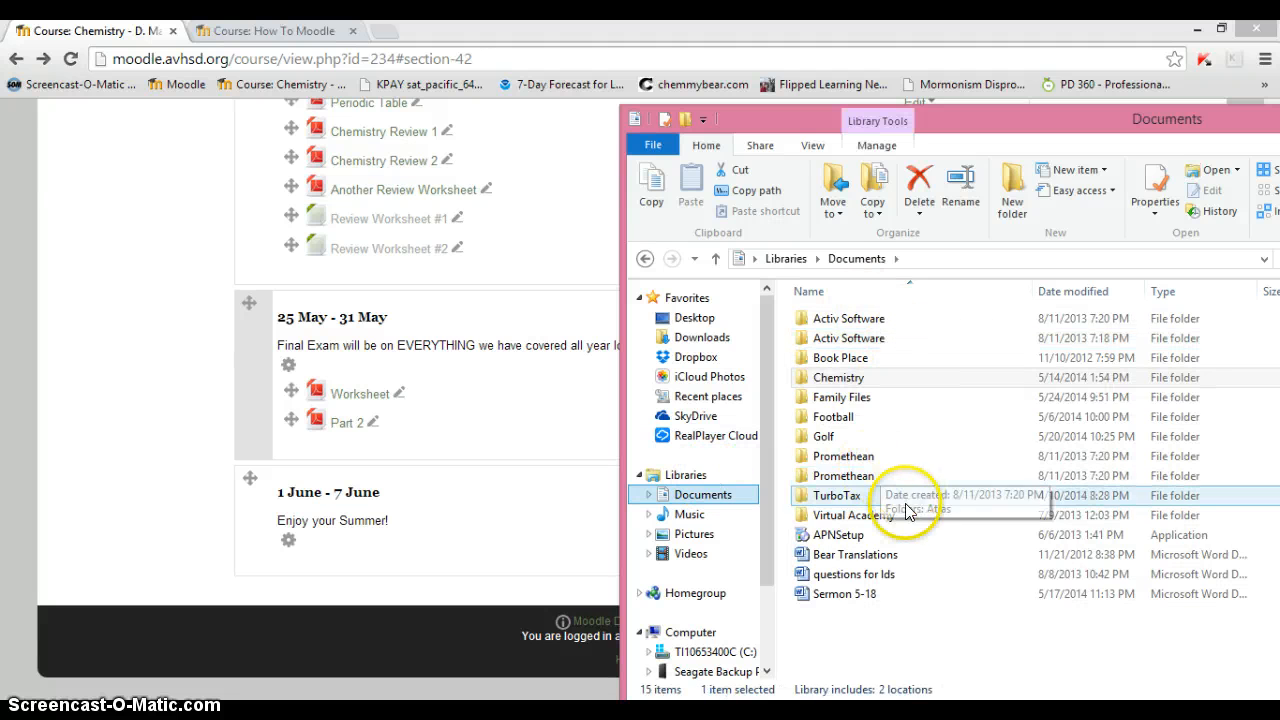
left_click(882, 535)
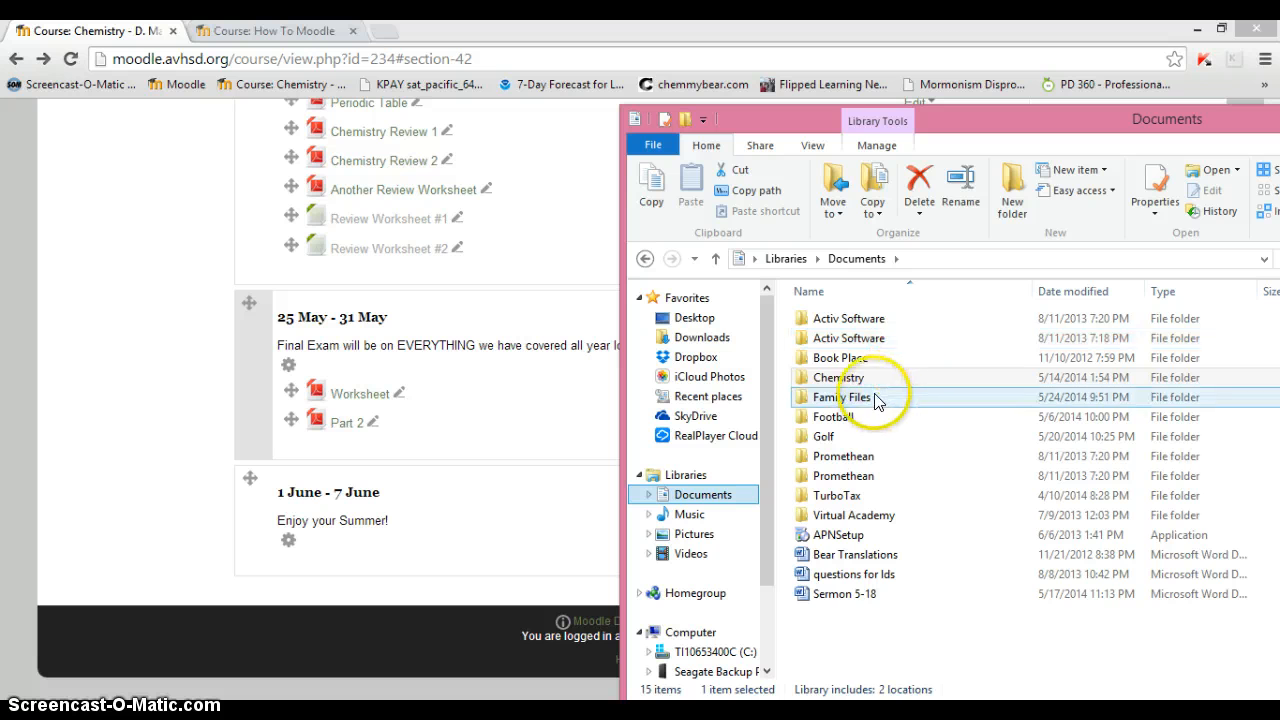
double_click(843, 378)
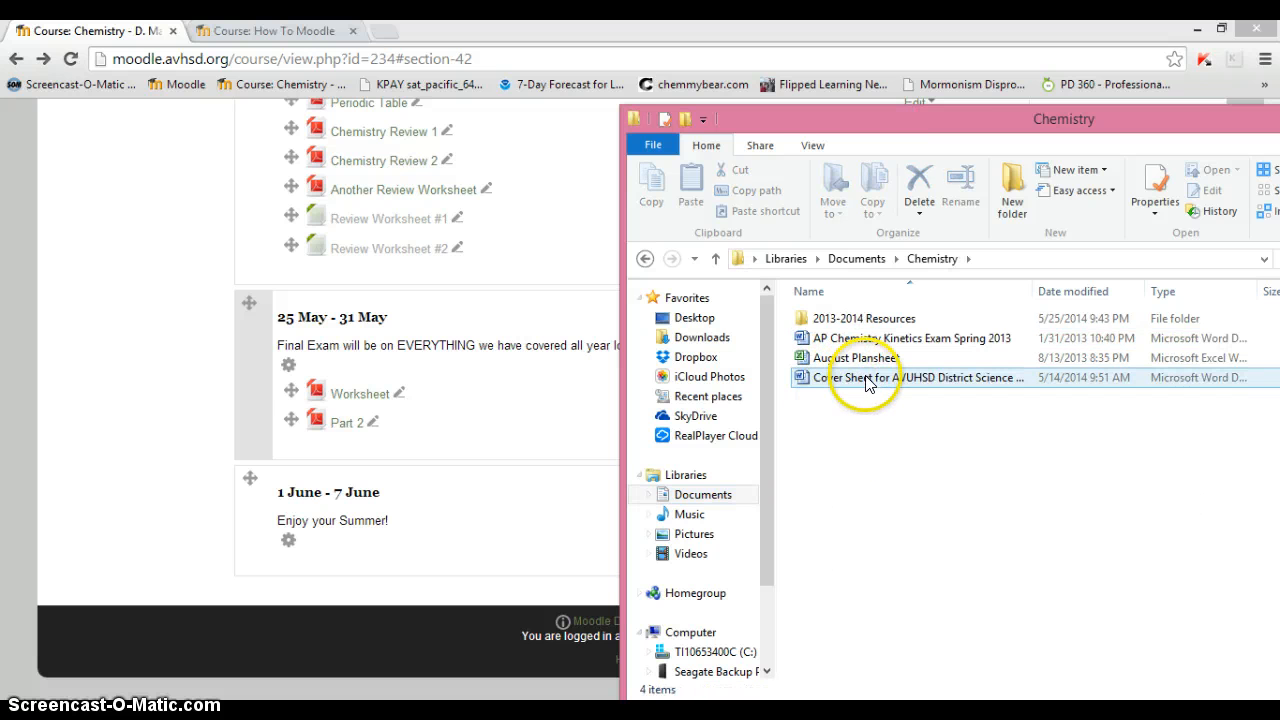
double_click(850, 320)
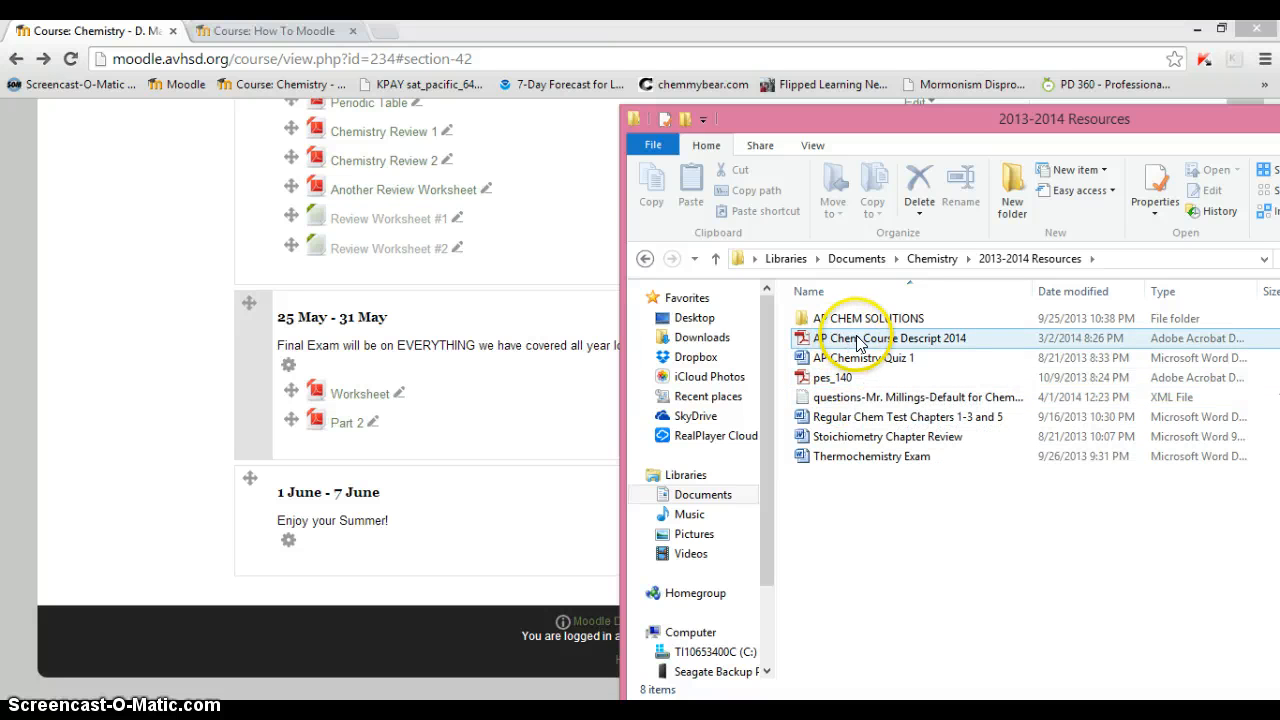
left_click(840, 380)
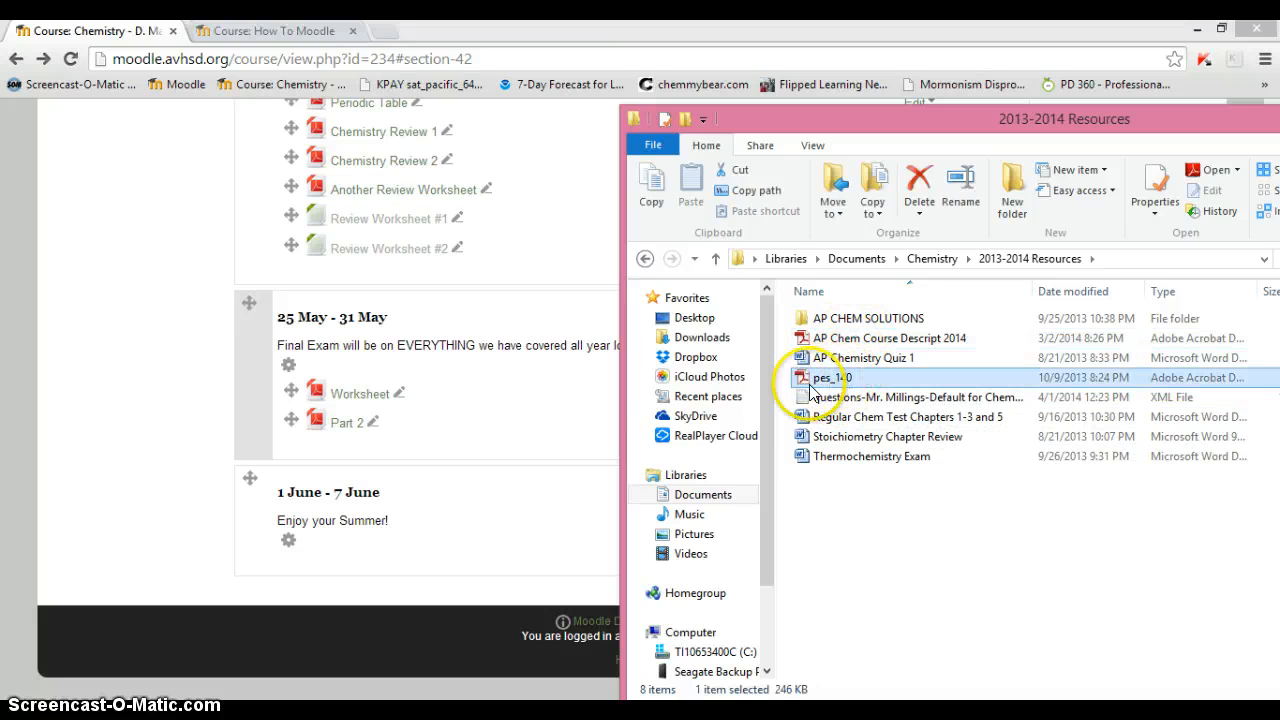
left_click_drag(812, 393, 368, 444)
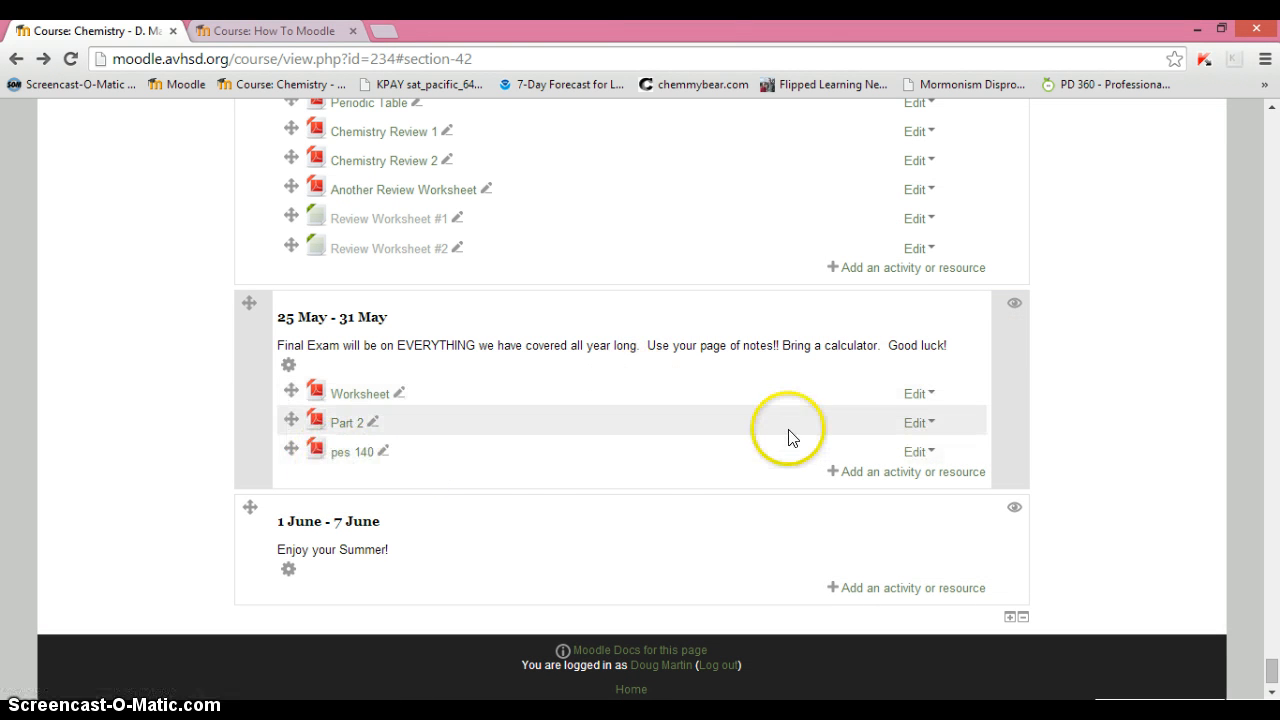
Open the settings of the pes 140 resource and enter pes 140 as its description
left_click(912, 450)
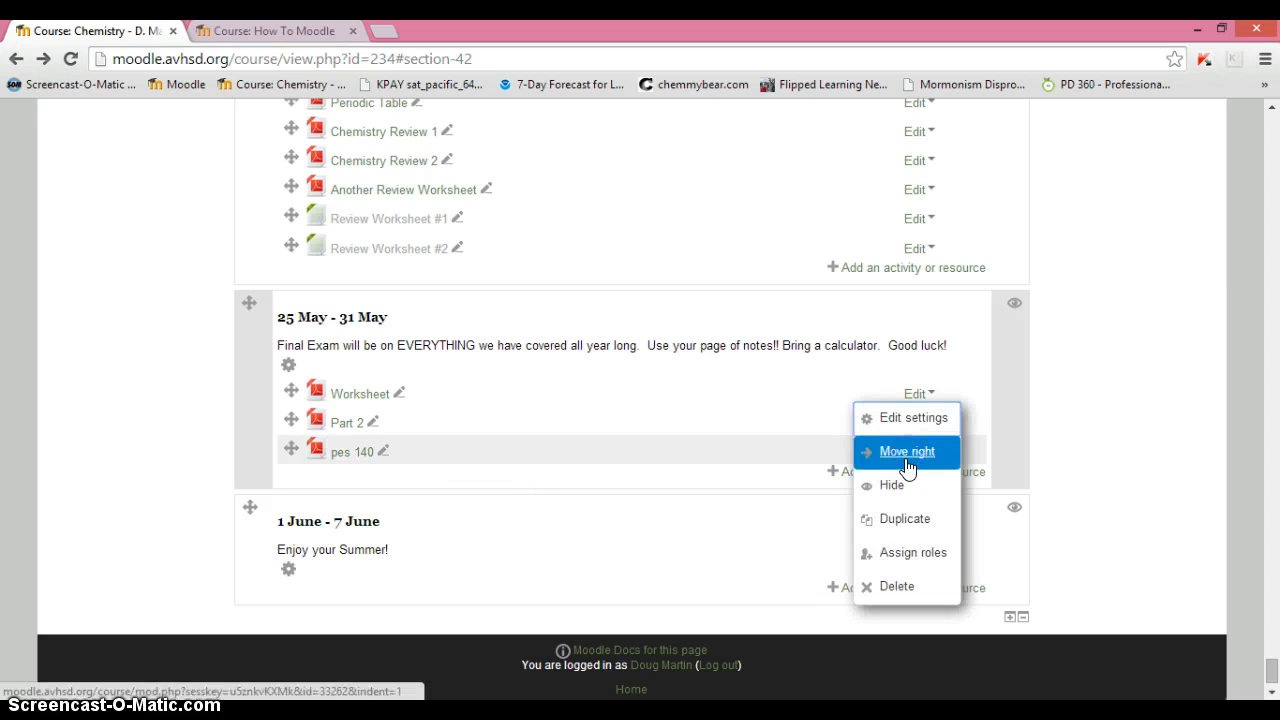
left_click(909, 418)
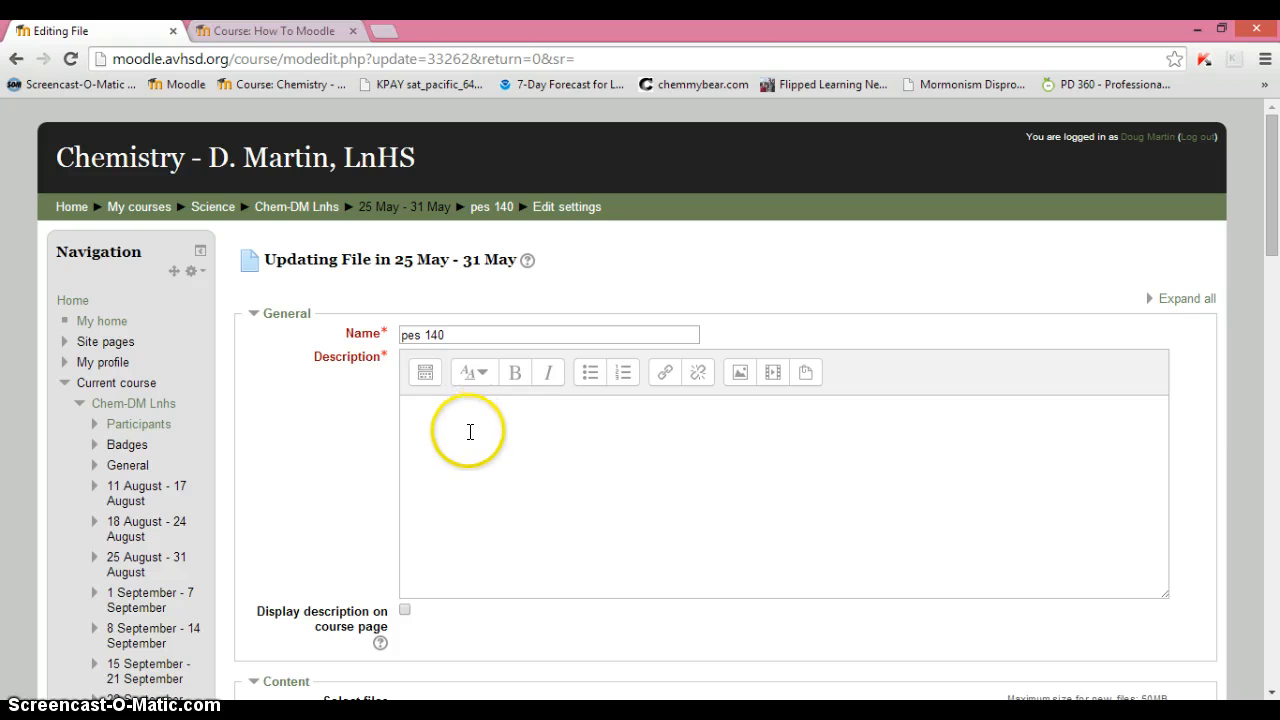
left_click(470, 431)
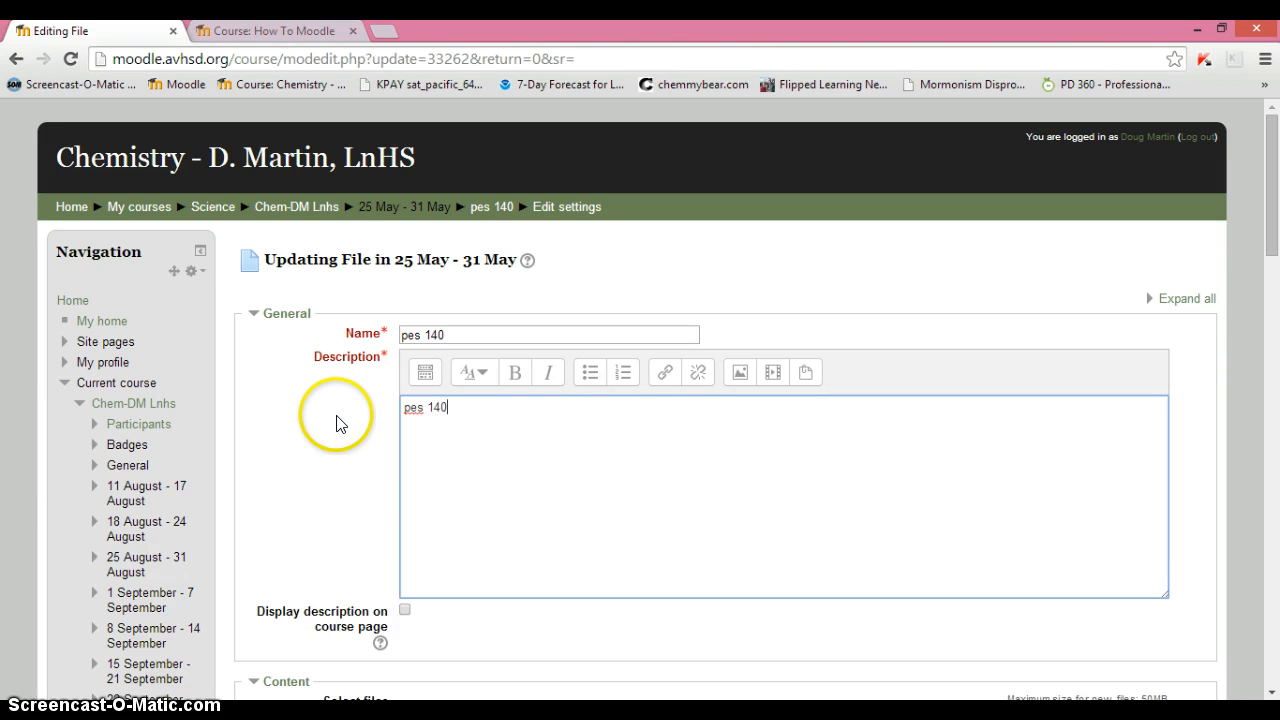
Check the pes 140 resource's appearance settings, keep the Automatic display, and save it with return to the course
scroll(336, 420, "down", 2)
scroll(336, 420, "down", 3)
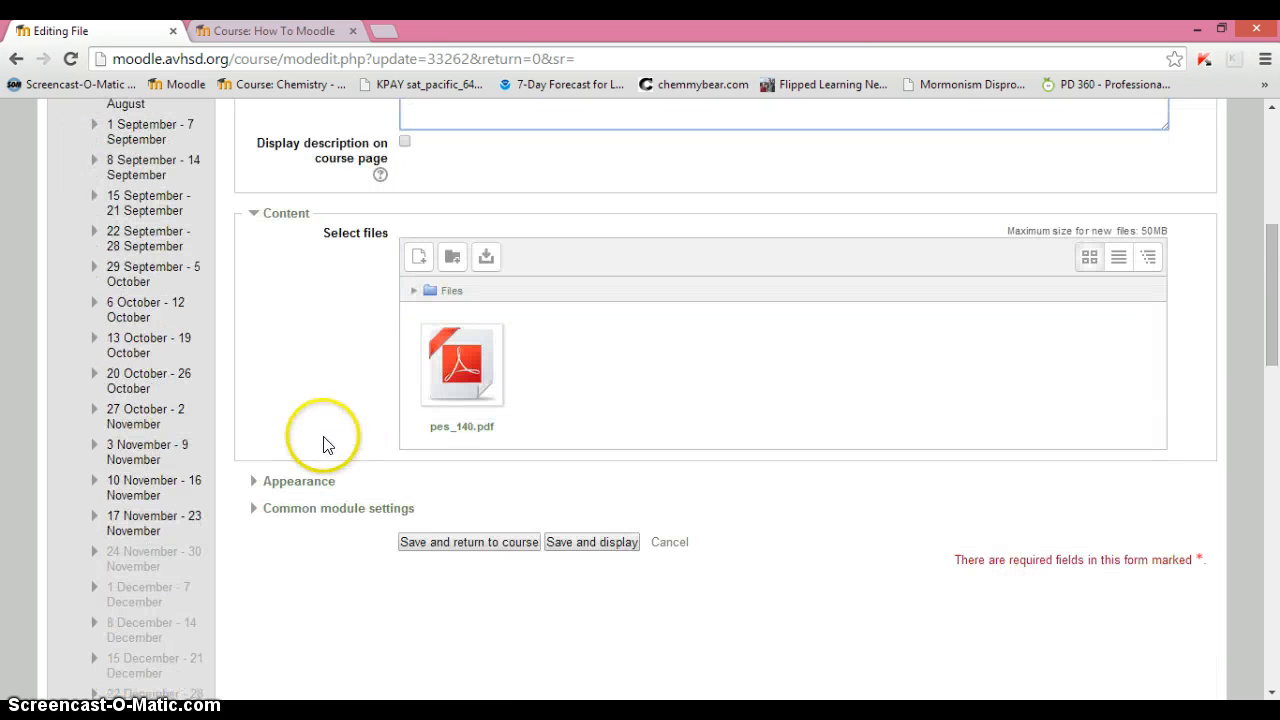
left_click(288, 483)
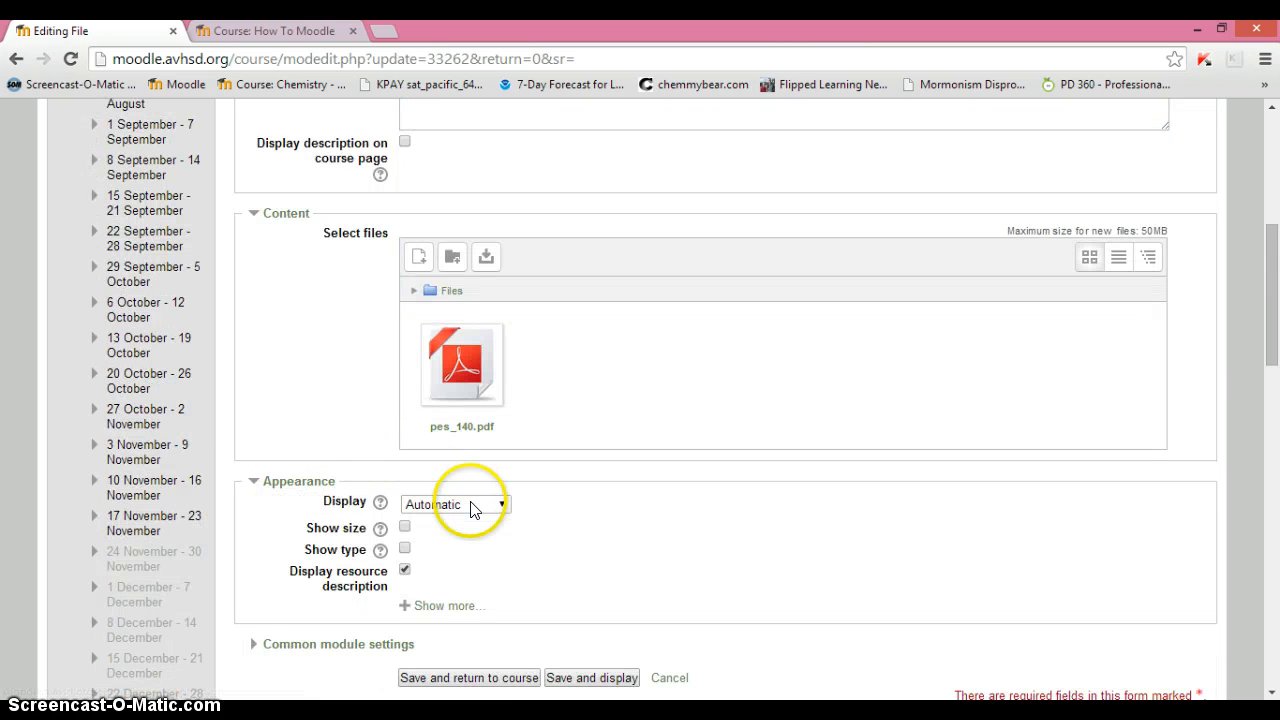
scroll(543, 586, "down", 1)
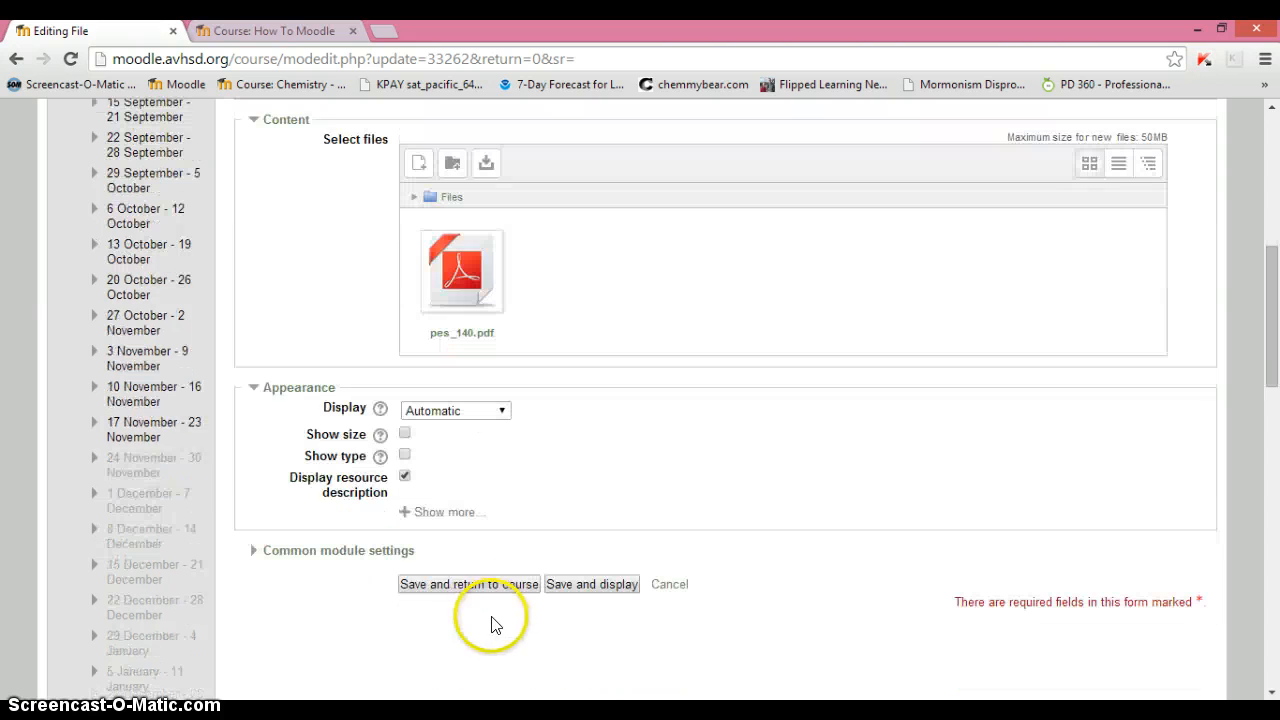
left_click(464, 588)
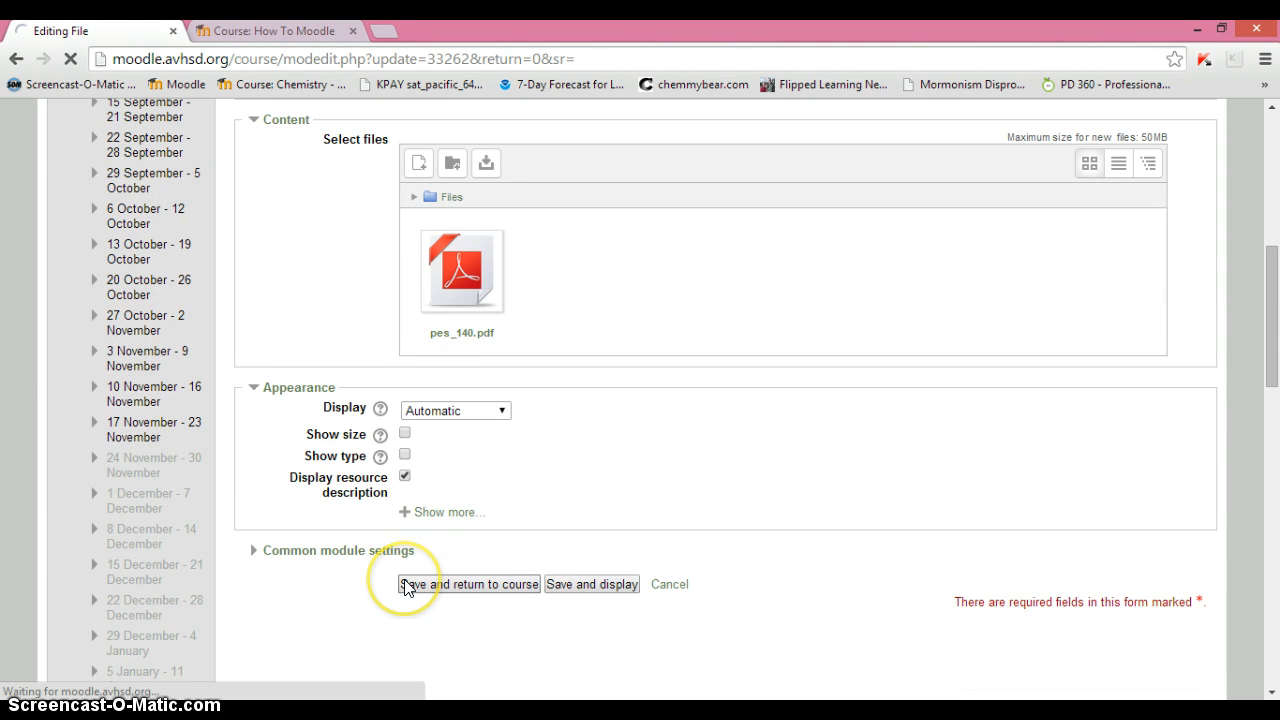